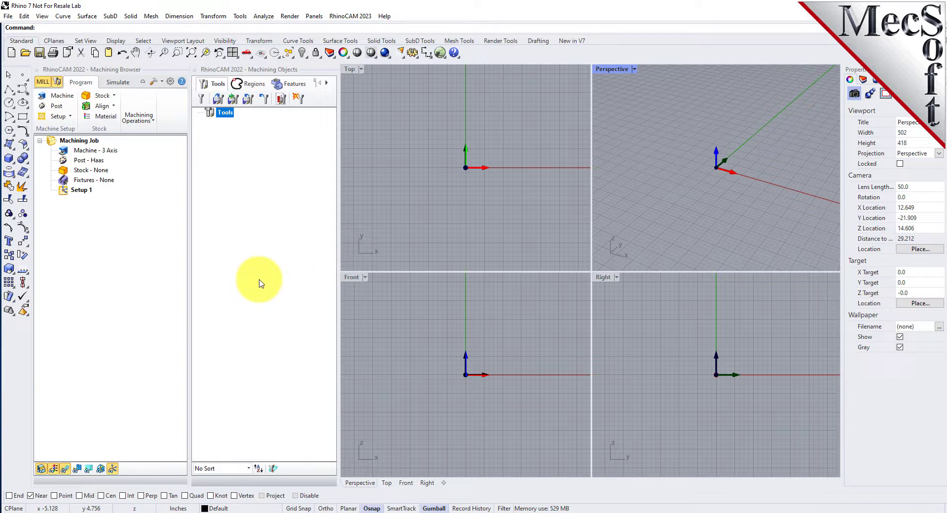
- Close the MILL module's Machining Objects and Machining Browser windows and load the RhinoCAM TURN module
click(195, 70)
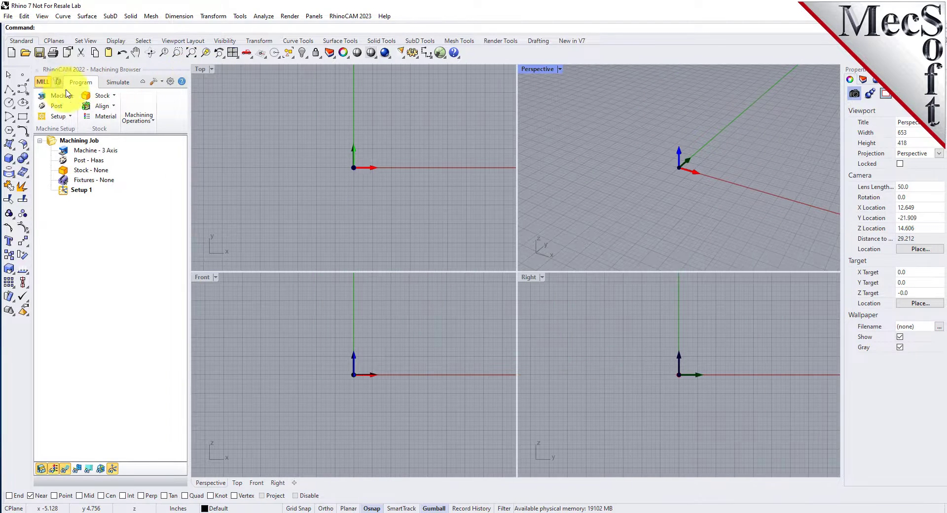
click(37, 69)
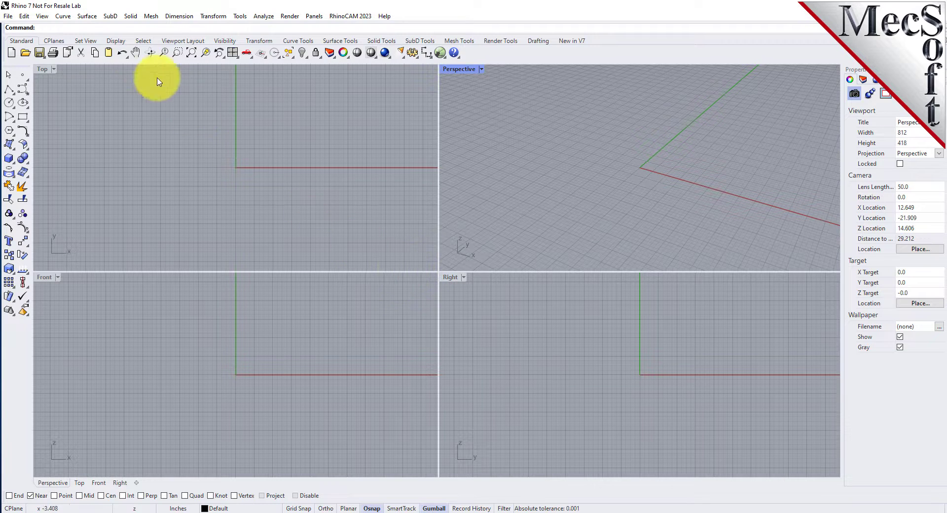
click(372, 19)
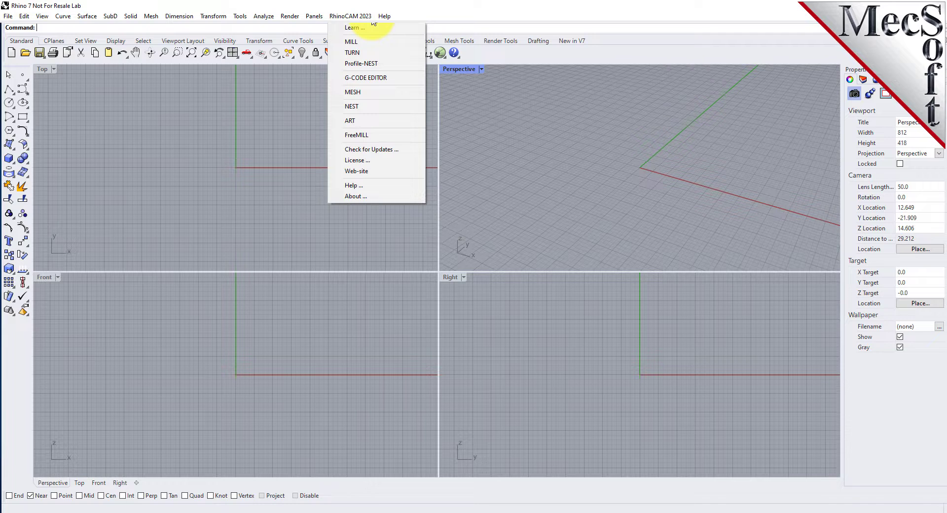
click(372, 53)
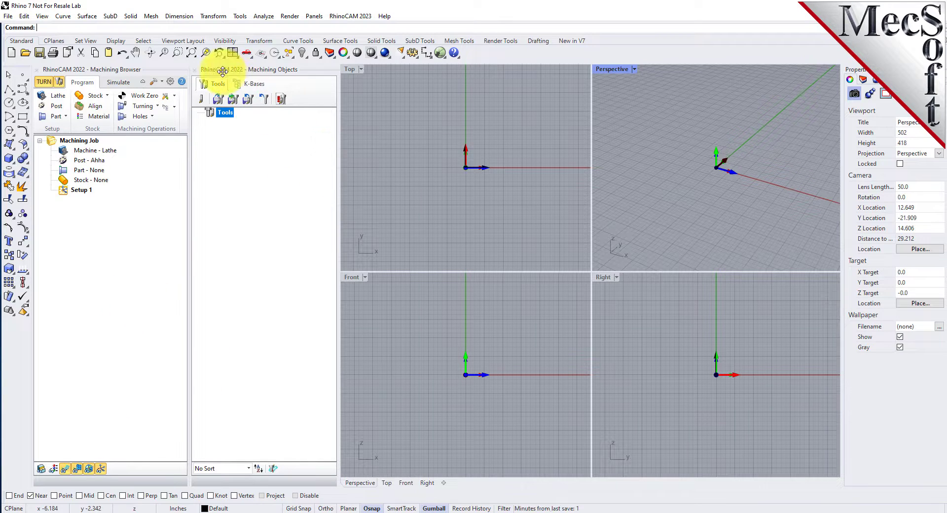
- Dock the Machining Objects browser beneath the Machining Browser, widen both, and give the Machining Browser more height
mouse_move(238, 69)
mouse_down()
mouse_move(731, 170)
mouse_move(872, 174)
mouse_move(863, 177)
mouse_move(848, 152)
mouse_move(904, 444)
mouse_move(809, 159)
mouse_move(589, 22)
mouse_move(513, 372)
mouse_move(547, 426)
mouse_move(488, 486)
mouse_move(444, 450)
mouse_move(332, 481)
mouse_move(165, 479)
mouse_move(162, 246)
mouse_move(143, 172)
mouse_move(121, 187)
mouse_move(95, 230)
mouse_move(93, 405)
mouse_up()
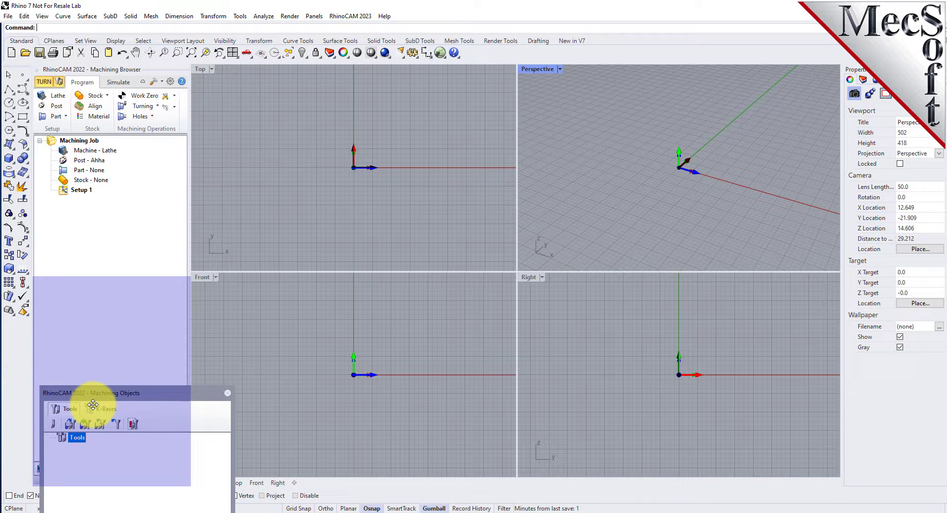
mouse_move(93, 404)
mouse_down()
mouse_move(108, 342)
mouse_move(117, 399)
mouse_move(115, 365)
mouse_move(104, 393)
mouse_up()
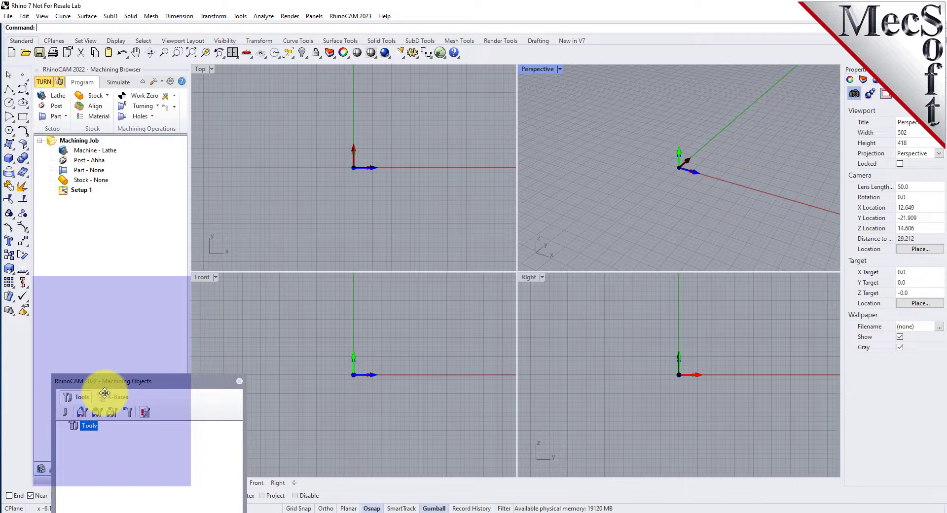
drag(105, 392, 105, 393)
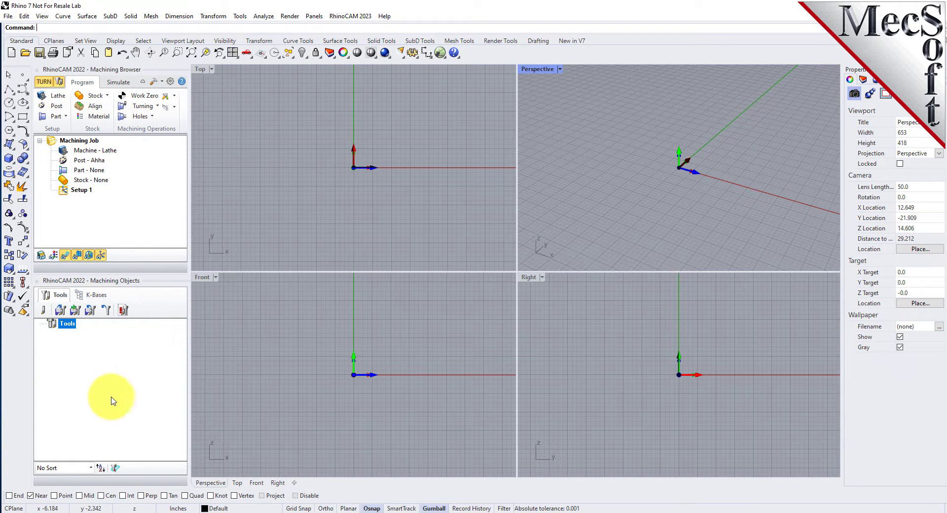
drag(189, 222, 223, 218)
click(118, 81)
drag(131, 272, 132, 334)
click(82, 82)
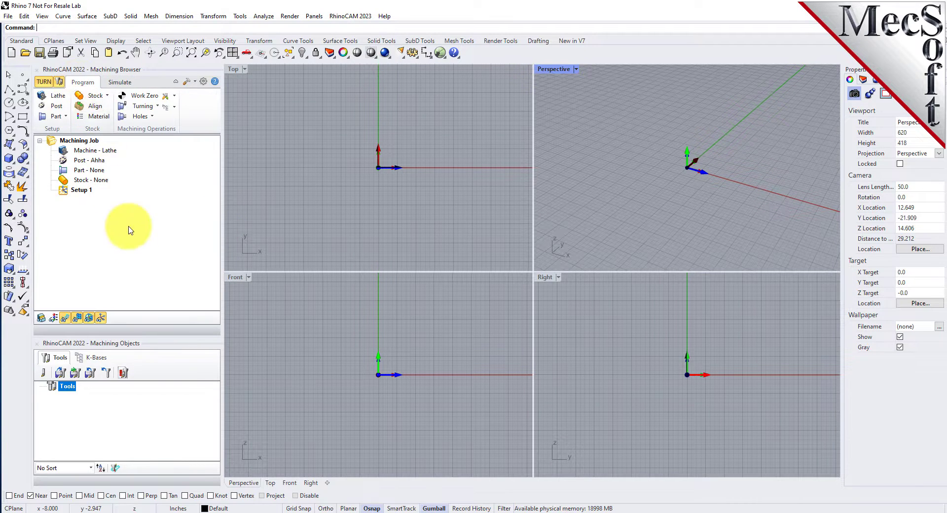
- Open the part file TURNQuickStartTutorial.3dm from the RhinoCAM 2022 QuickStart folder
click(26, 53)
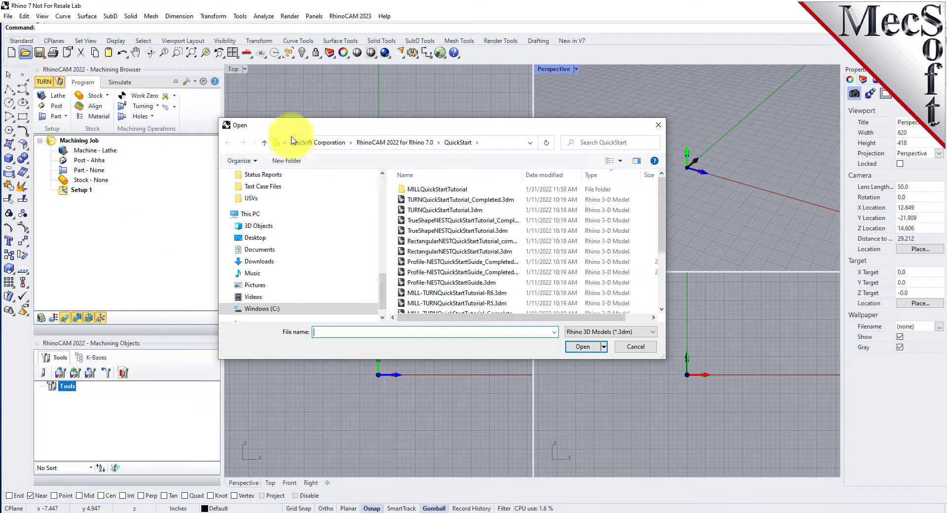
click(497, 143)
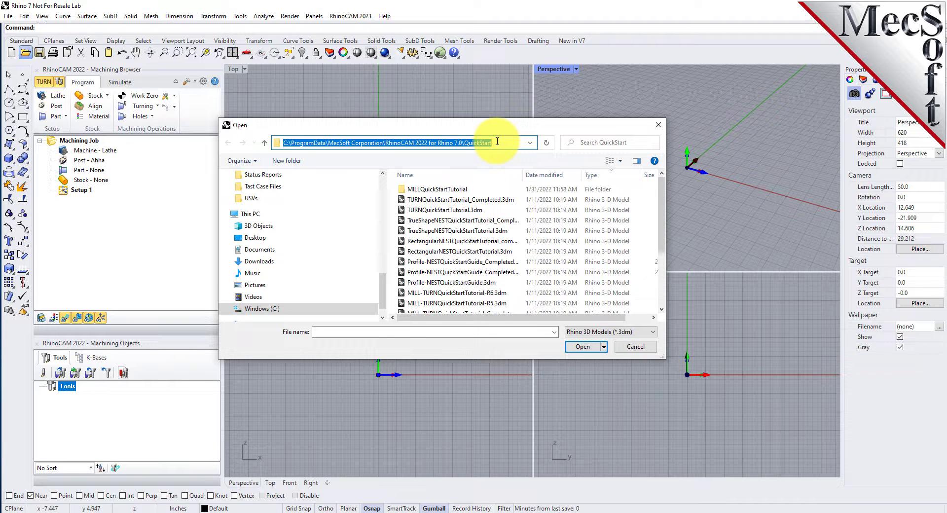
click(428, 213)
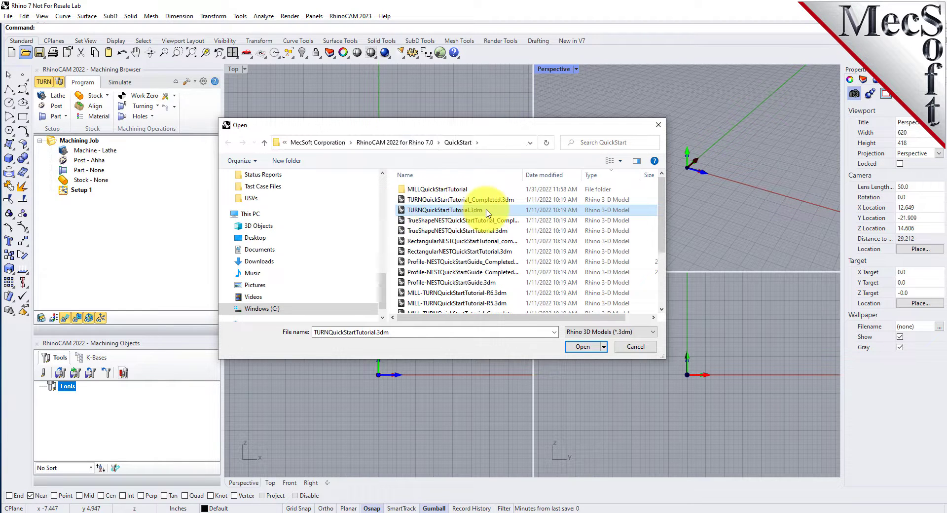
click(583, 347)
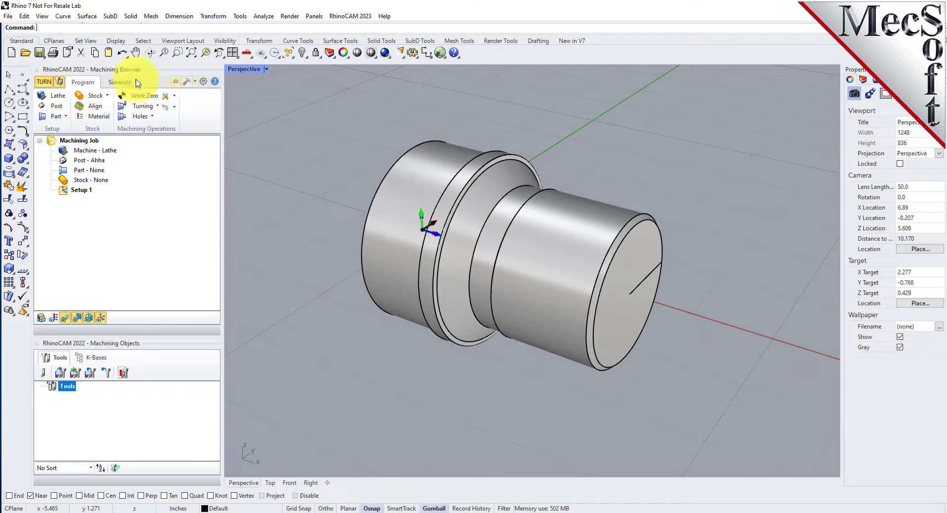
- Set the lathe's maximum spindle speed to 1000 RPM in the turning machine setup
click(60, 101)
drag(118, 84, 202, 122)
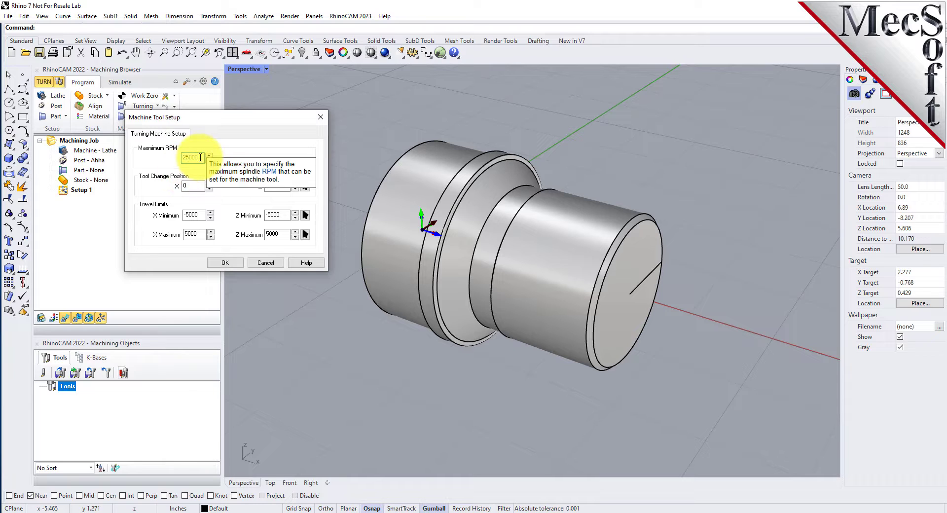
text(10)
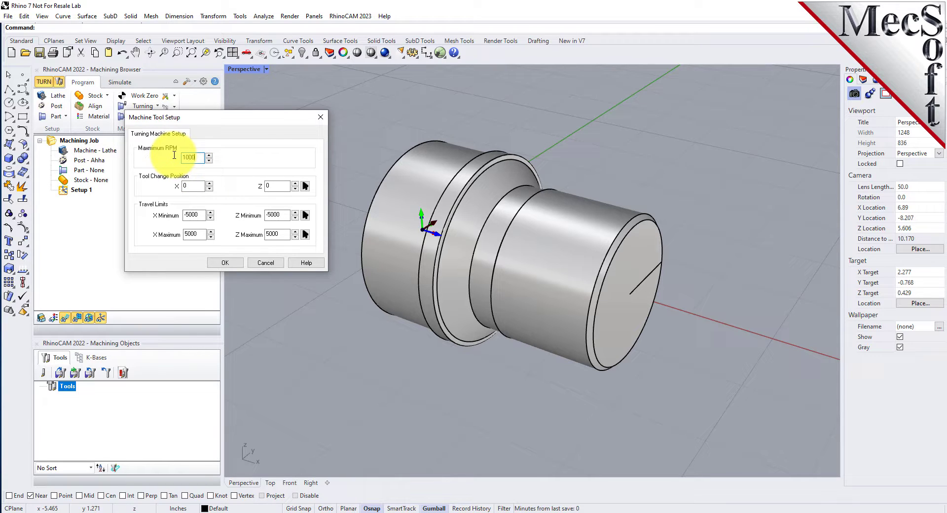
click(228, 263)
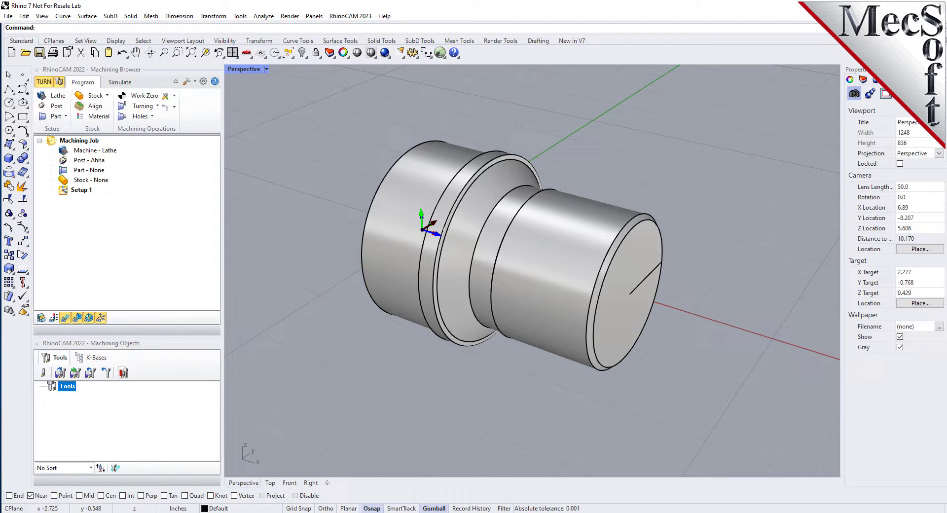
click(98, 151)
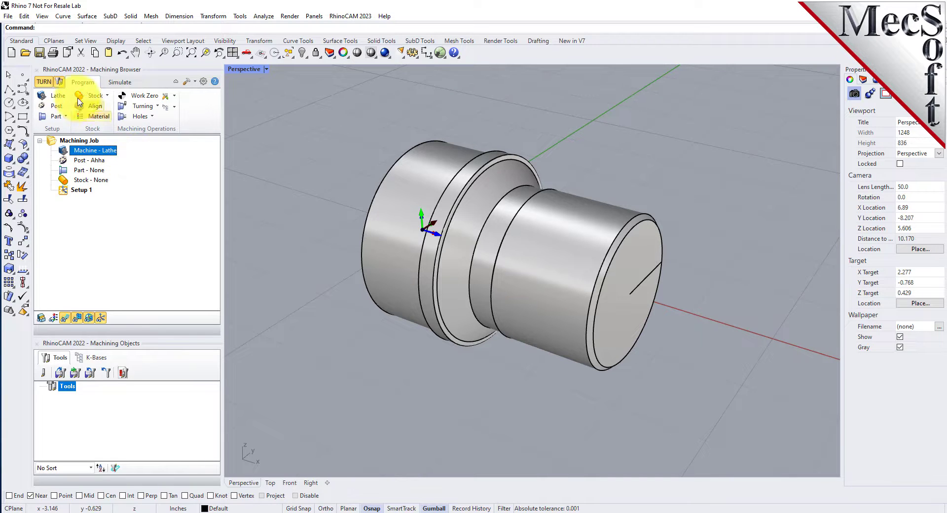
- Assign Fanuc as the current legacy post-processor for the machining job
click(56, 107)
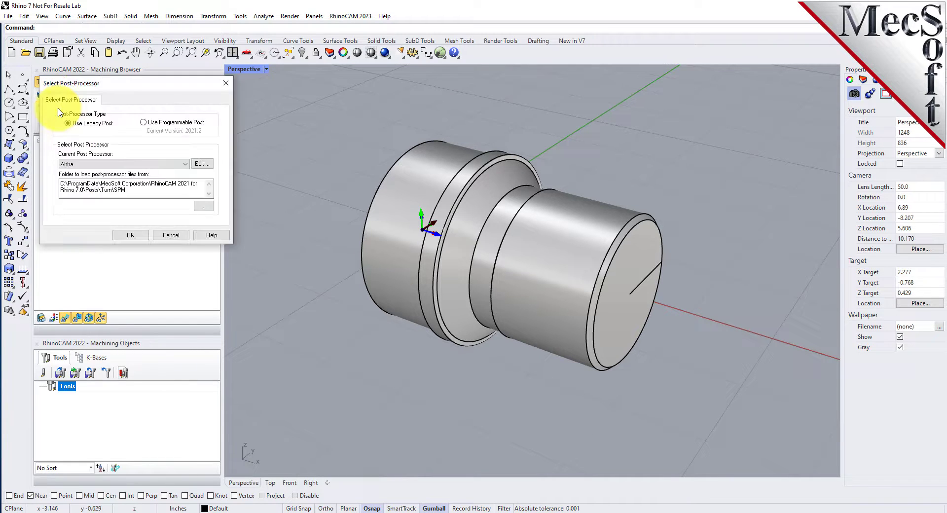
click(124, 164)
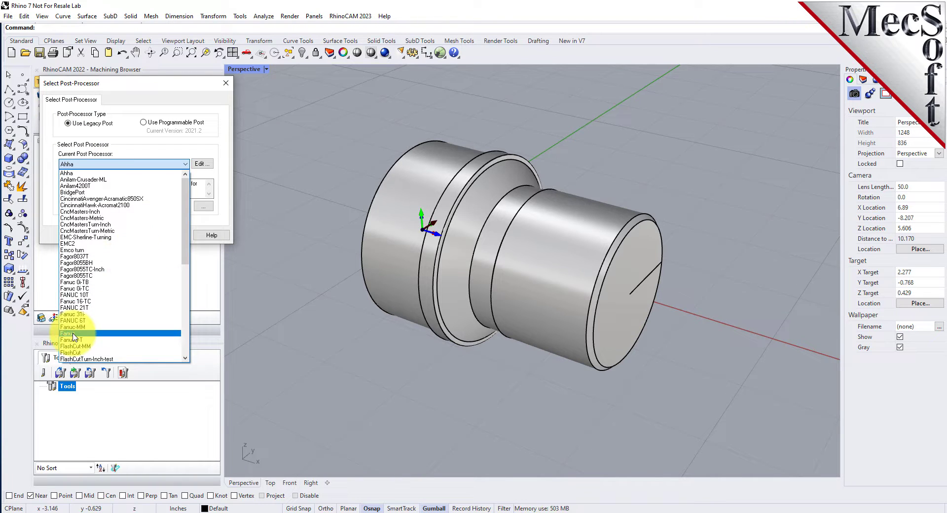
click(71, 333)
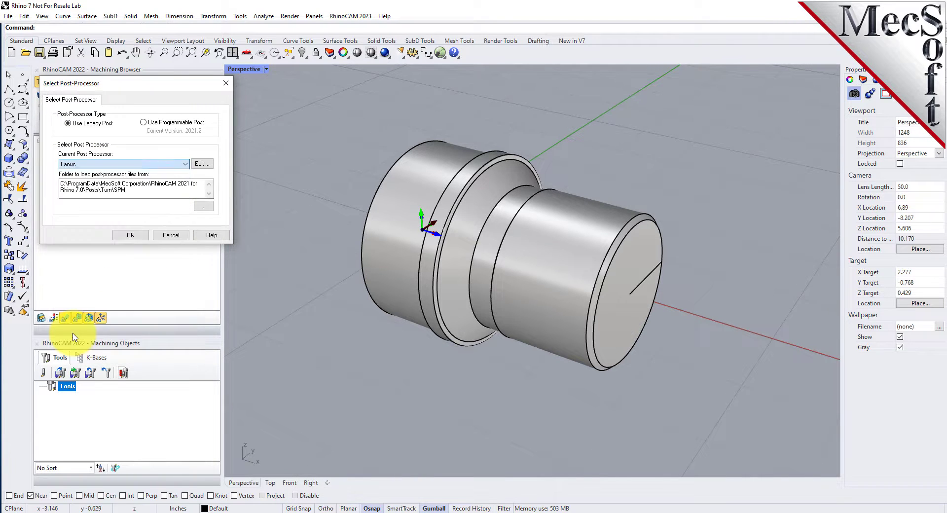
click(138, 237)
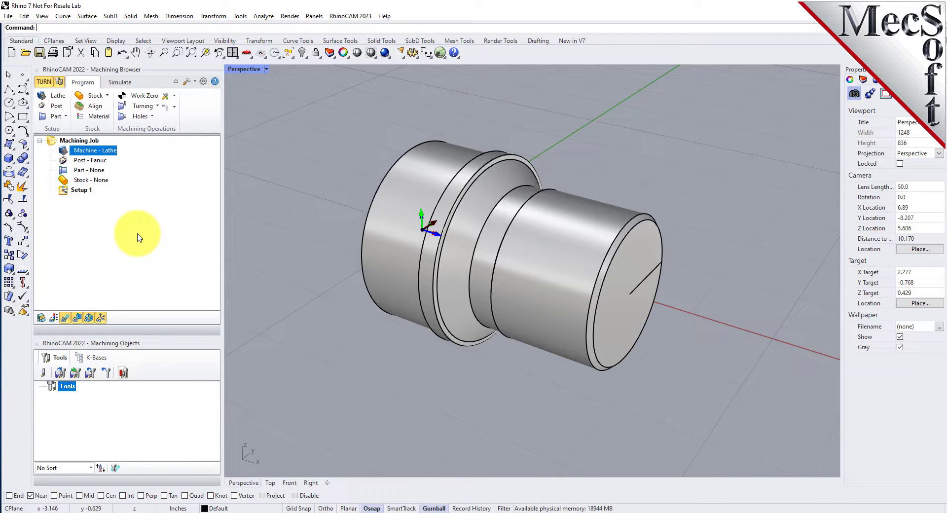
- Choose .nc as the posted file extension in the CAM post-processor preferences
click(204, 82)
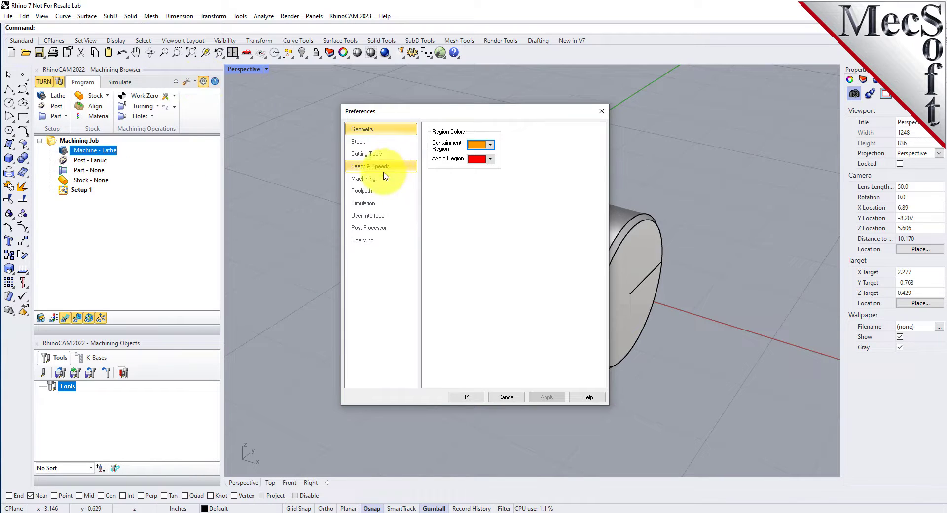
click(381, 229)
click(521, 261)
click(499, 271)
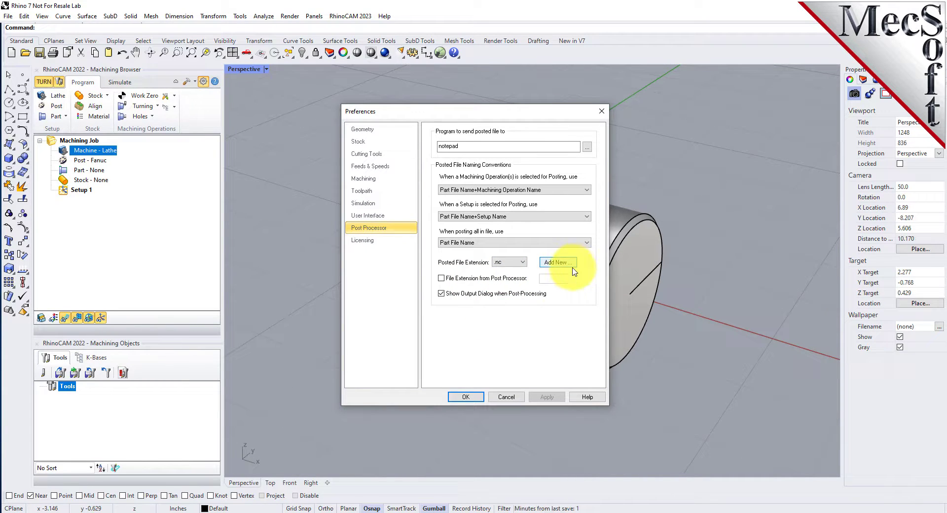
click(466, 398)
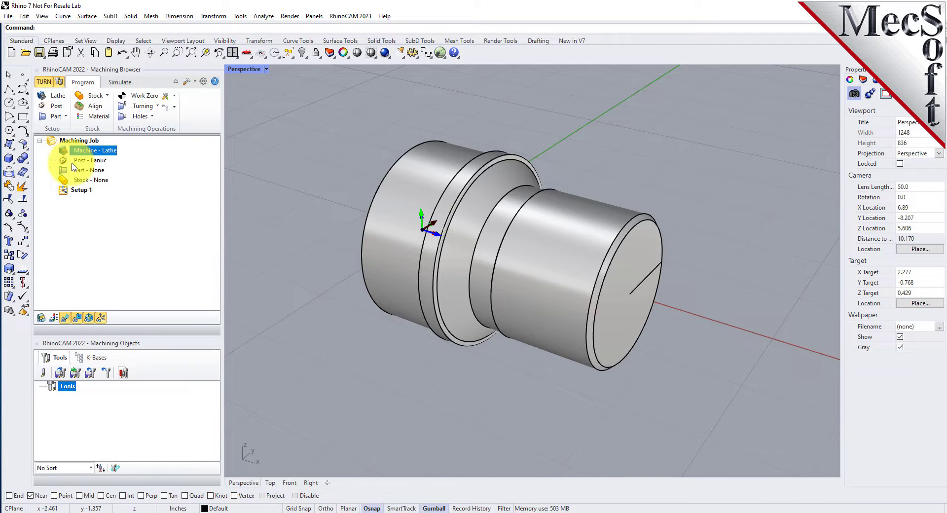
click(93, 160)
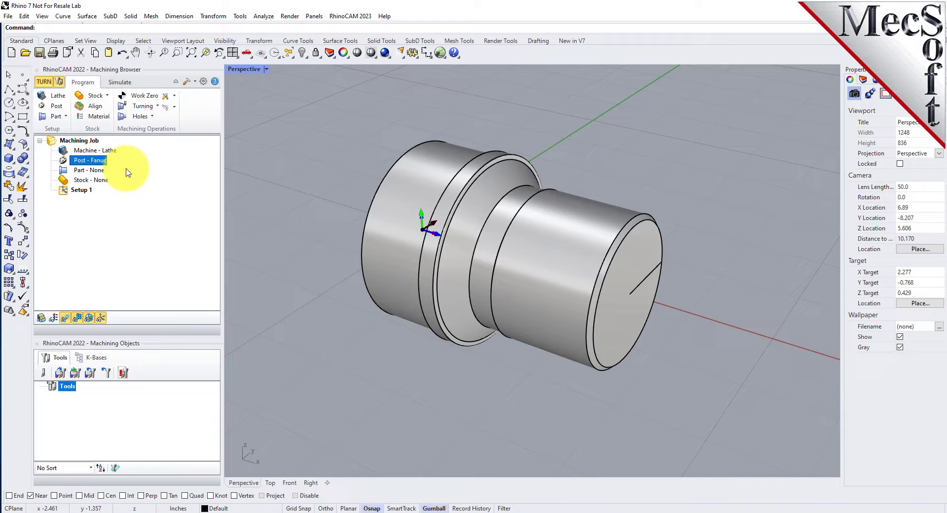
- Define the turn part geometry by selecting the whole solid model as the part solid and save the selection
click(64, 117)
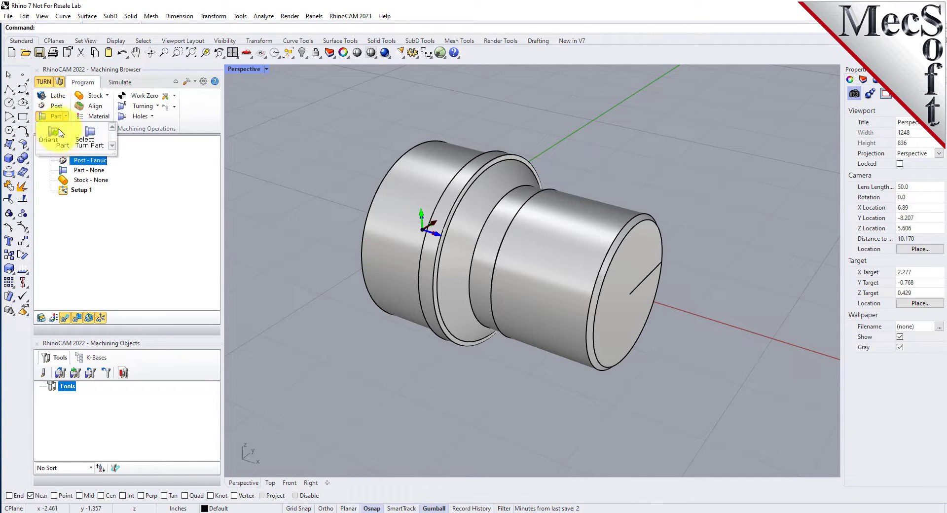
click(102, 141)
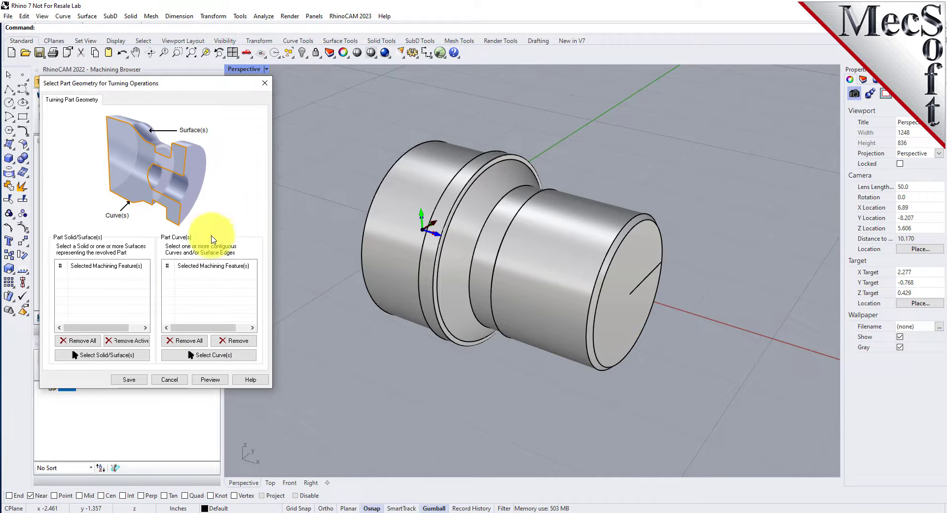
click(112, 360)
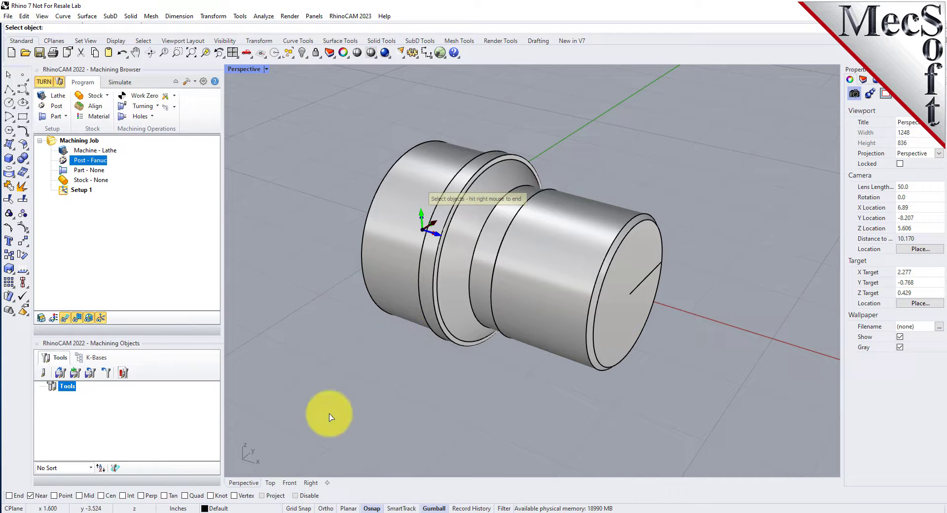
drag(294, 409, 725, 105)
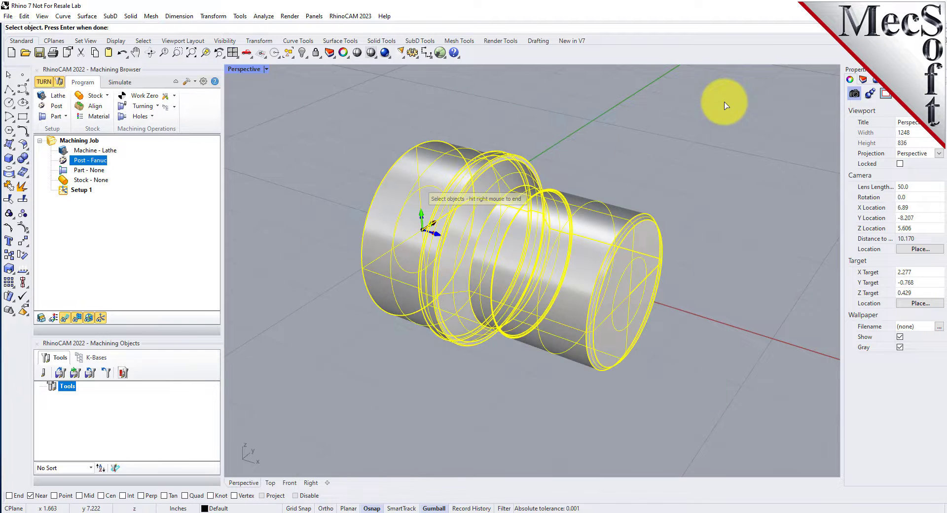
right_click(696, 138)
click(109, 276)
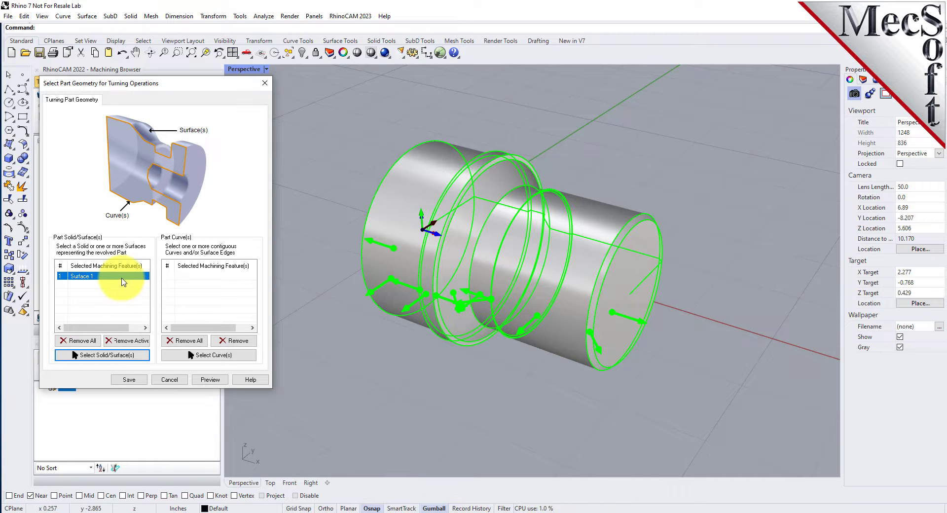
click(129, 380)
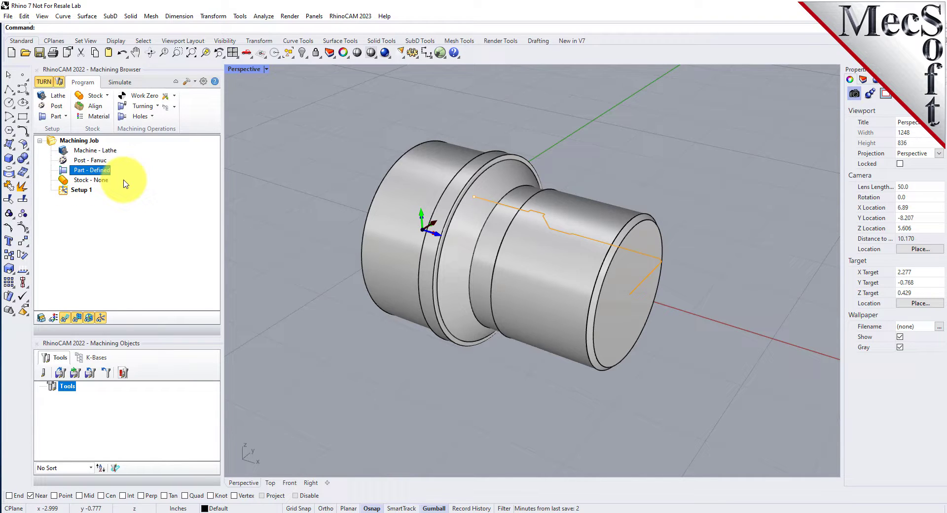
- Examine the turning profile on the part in Top view and in an enlarged Perspective view
click(249, 58)
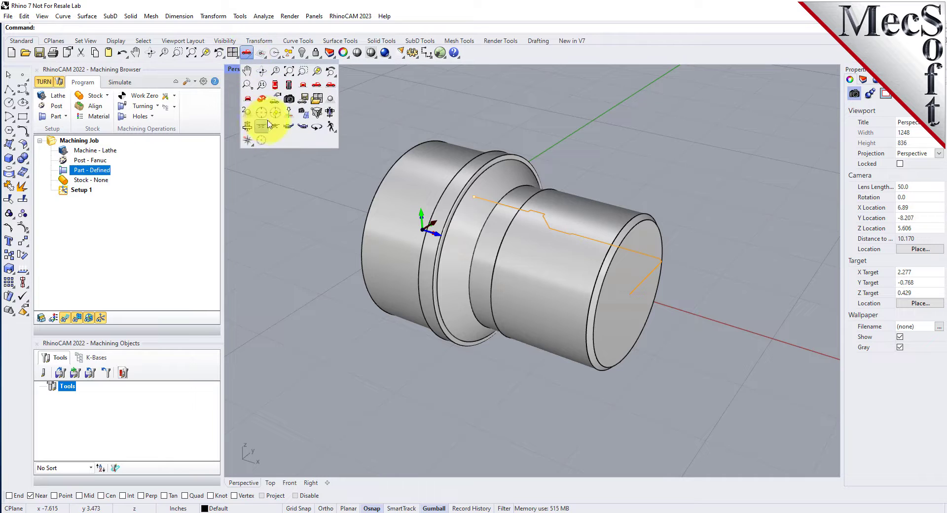
click(272, 84)
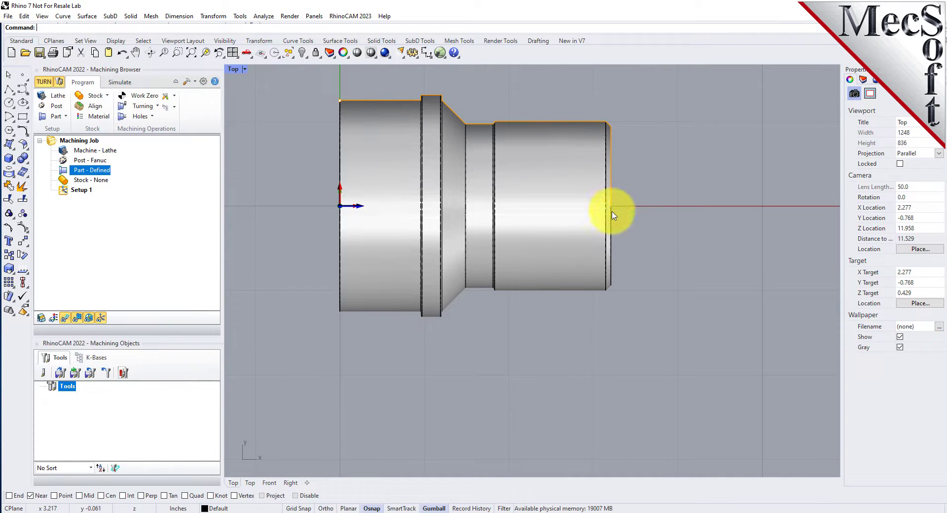
click(253, 58)
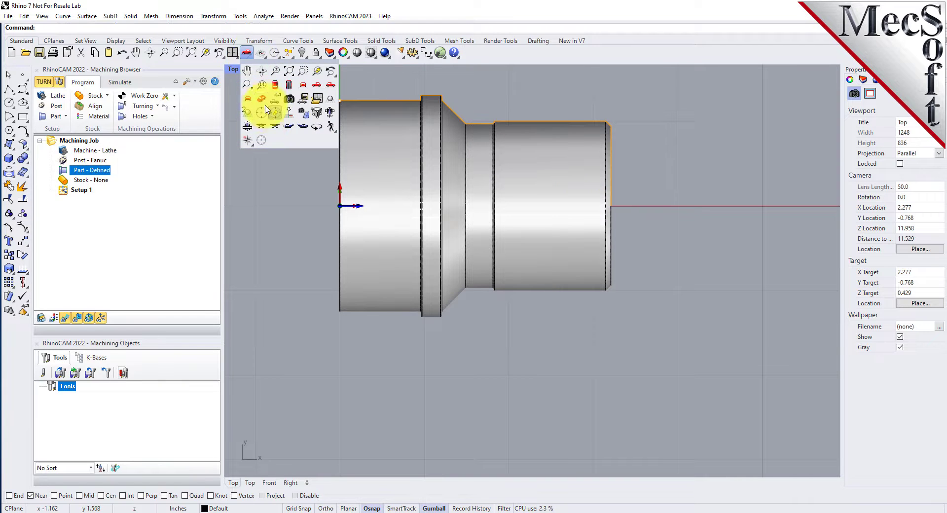
click(264, 99)
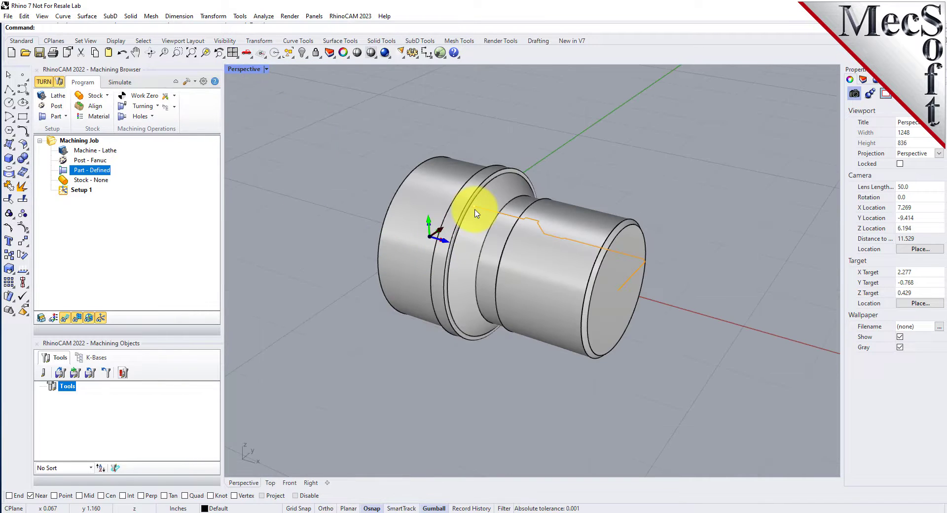
scroll(476, 207, up, 4)
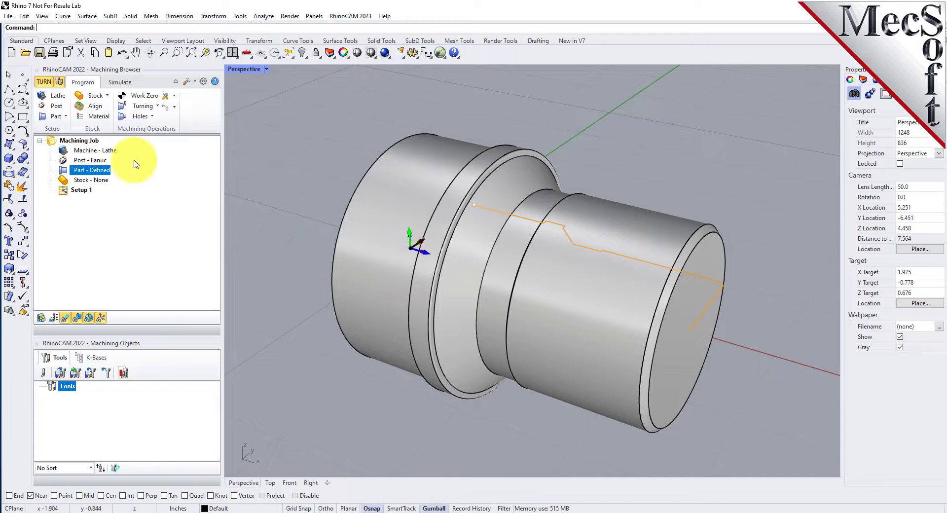
- Create a cylinder stock with an outer radius of 1.5 and an outer length of 3.25
click(110, 98)
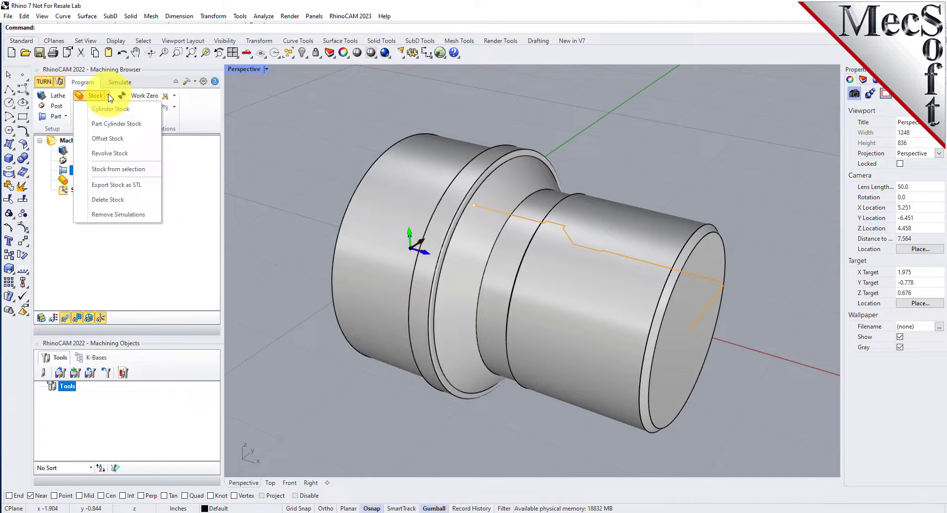
click(111, 109)
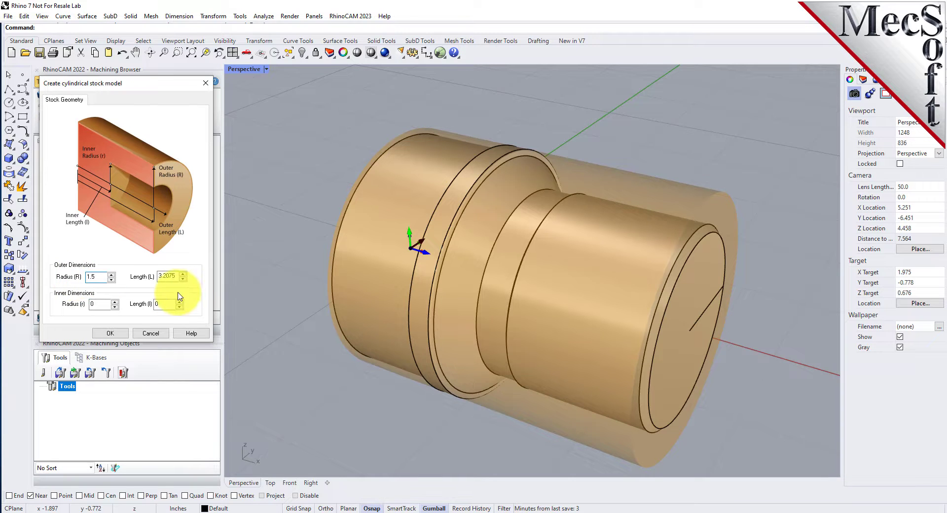
drag(177, 276, 145, 275)
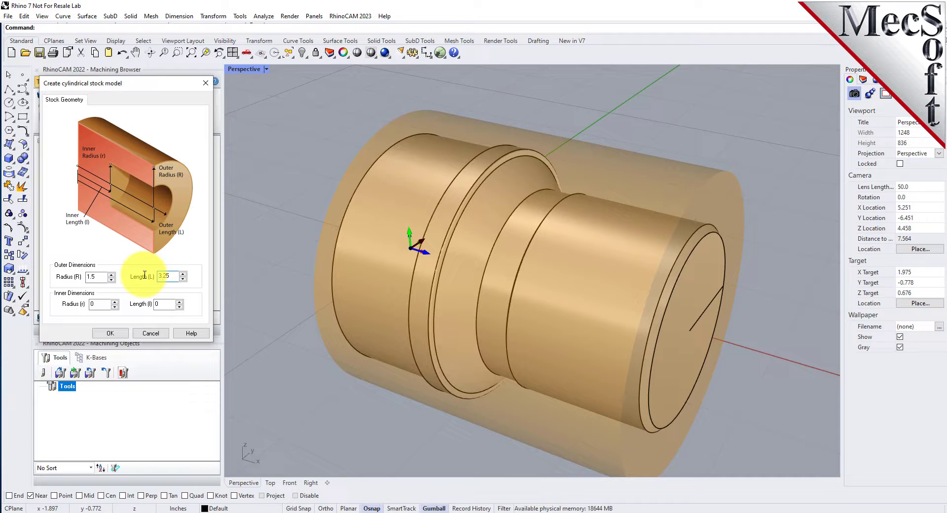
click(110, 333)
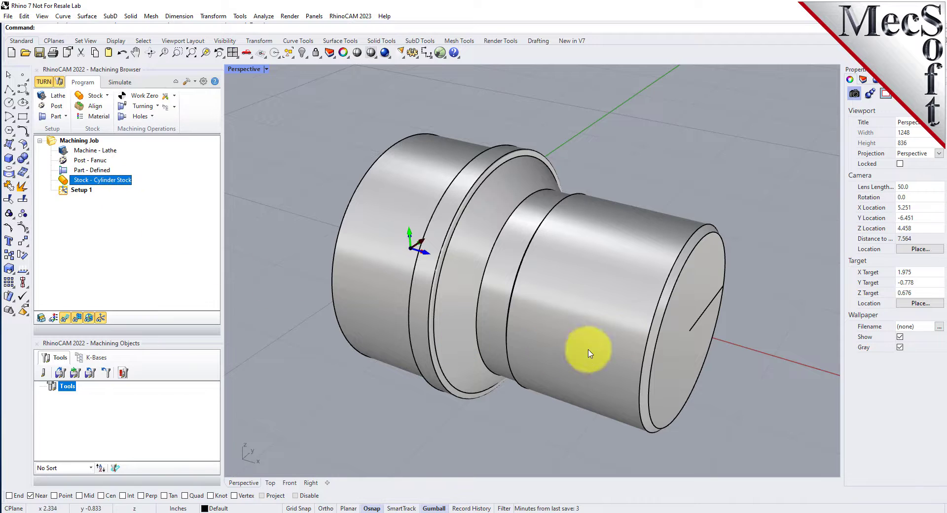
- Turn on the stock display and inspect the cylinder stock around the part in the Perspective view
click(41, 319)
click(41, 320)
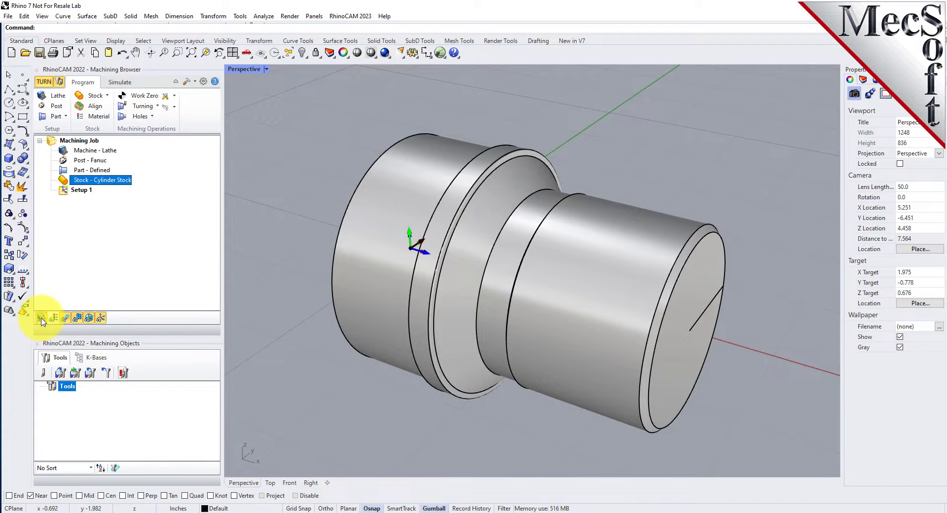
click(41, 320)
scroll(489, 222, down, 4)
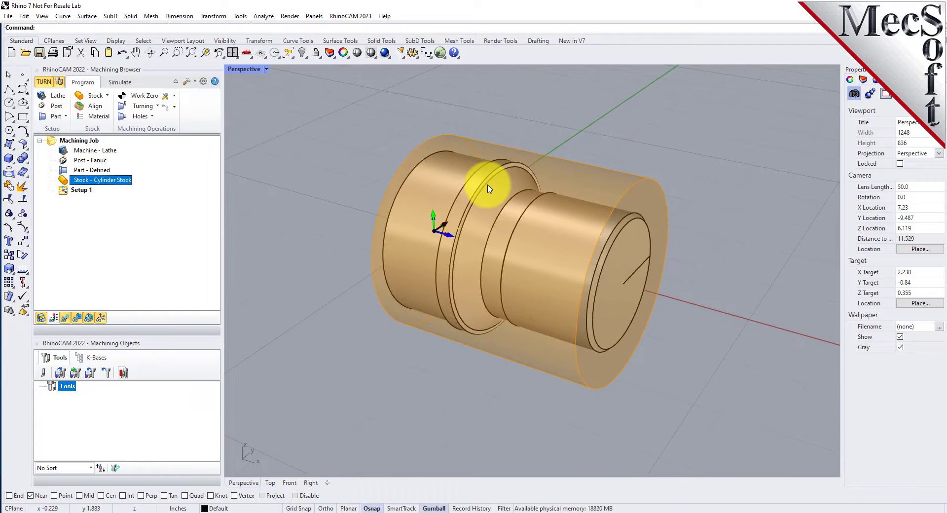
mouse_move(570, 268)
right_down()
mouse_move(466, 227)
mouse_move(498, 266)
mouse_move(575, 271)
right_up()
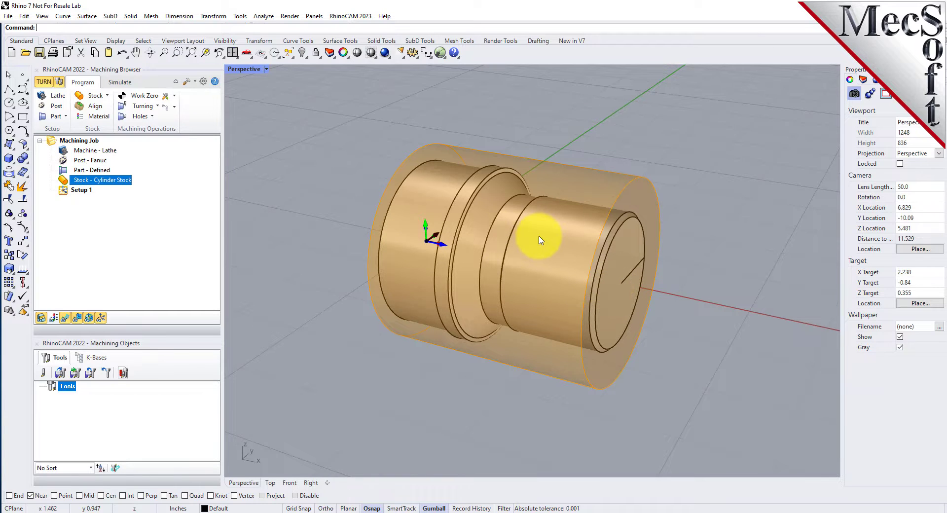
scroll(540, 240, up, 2)
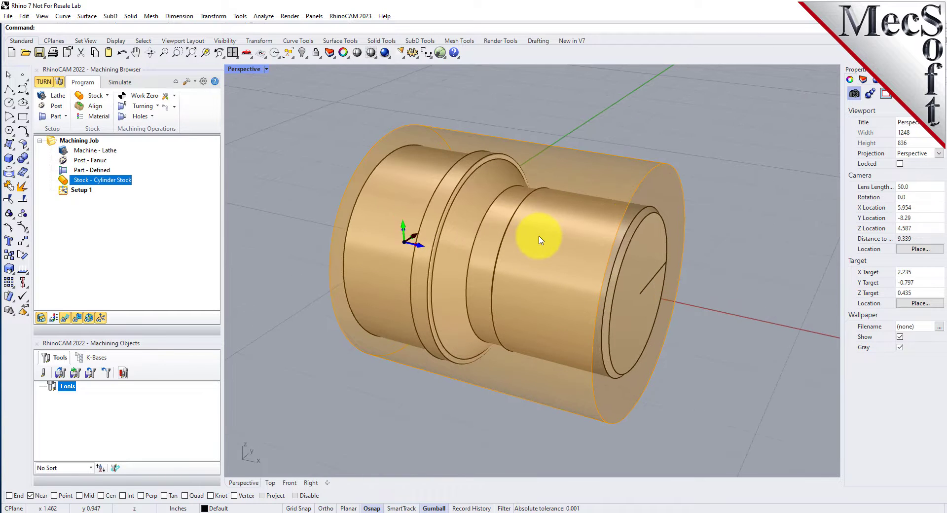
- Align the stock about the part with Z Alignment set to Right
click(96, 106)
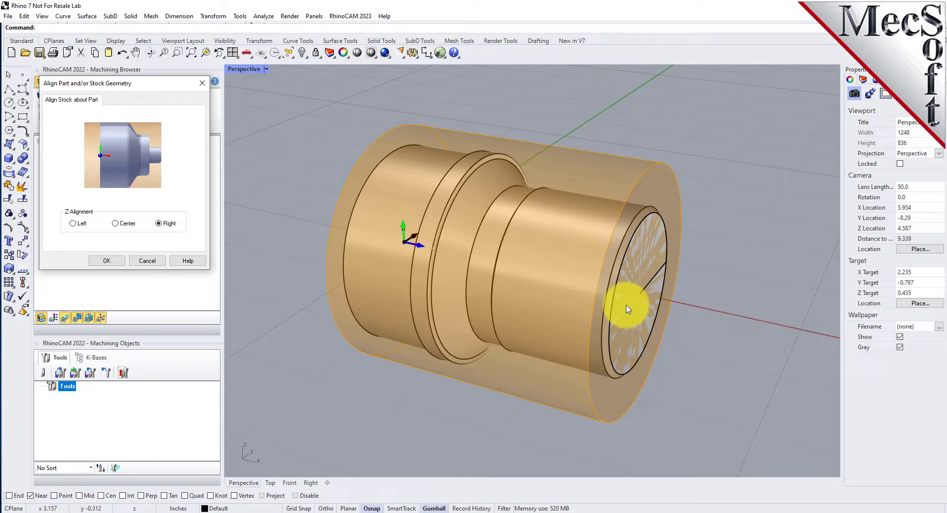
click(118, 261)
mouse_move(691, 311)
right_down()
mouse_move(586, 309)
mouse_move(674, 322)
mouse_move(697, 309)
right_up()
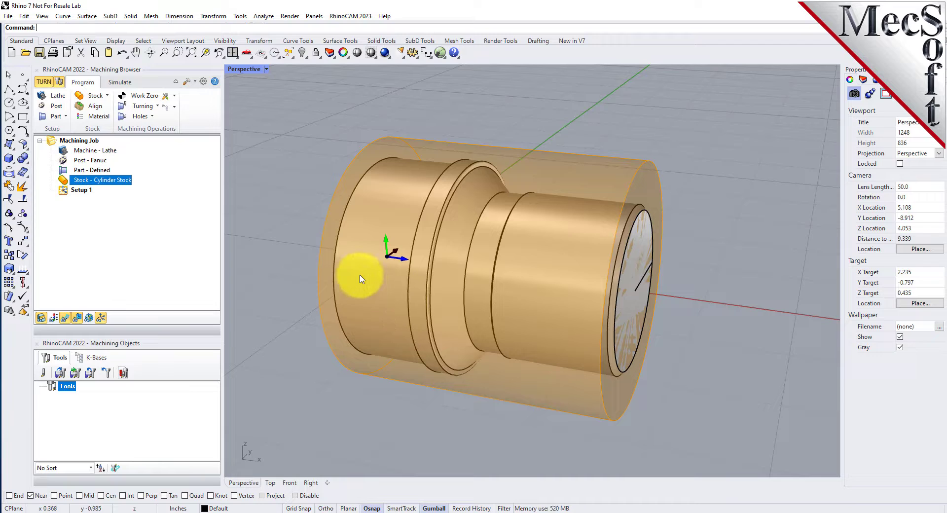
- Assign ALUMINUM - 6061 from FeedsSpeedsDataINCH.xml as the stock material
click(99, 116)
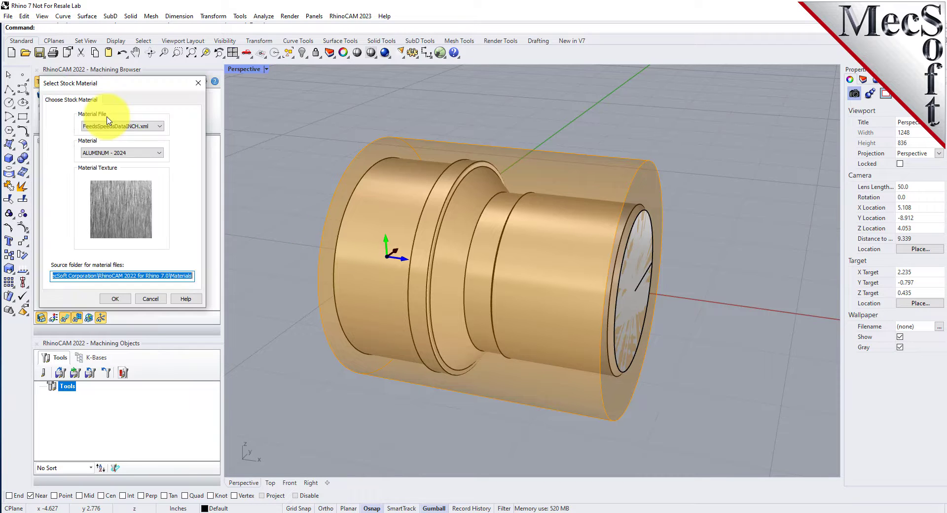
click(127, 153)
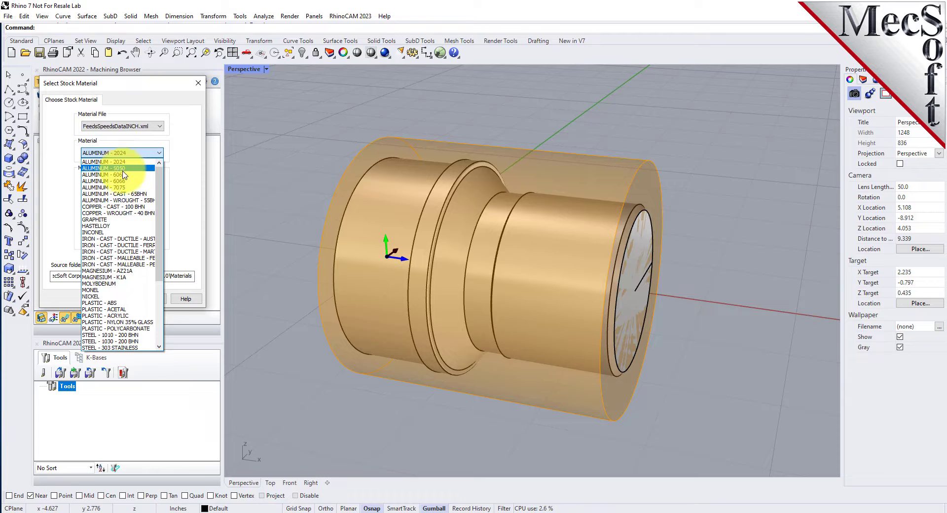
click(126, 174)
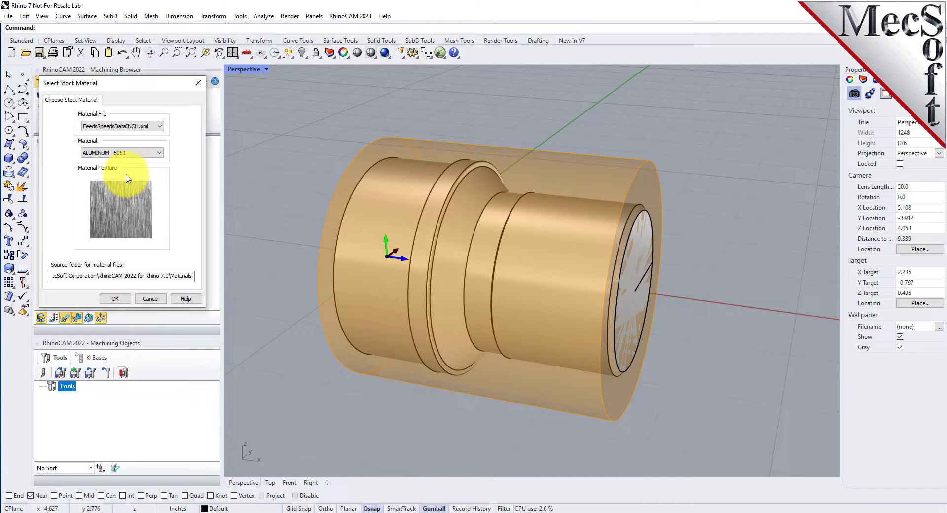
click(116, 299)
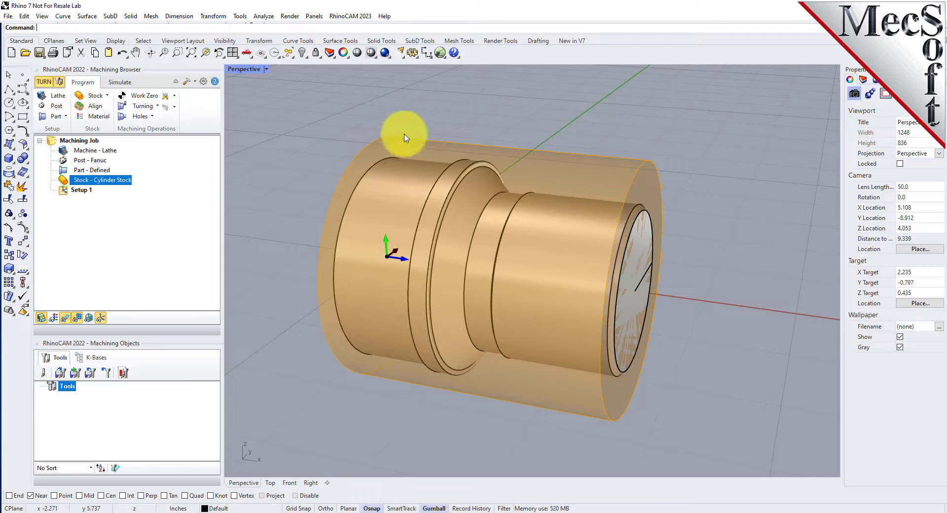
- Show the stock's material texture and the world and machine coordinate systems in the viewport
click(54, 319)
click(54, 319)
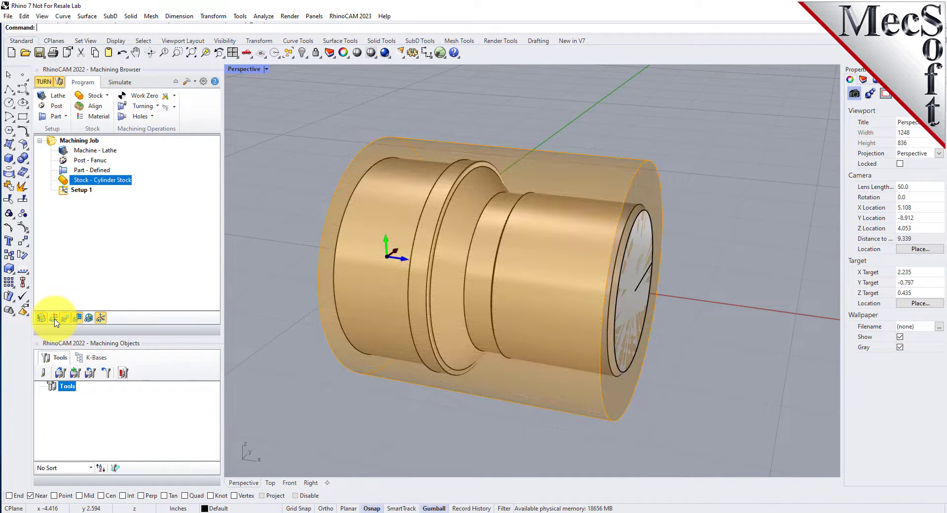
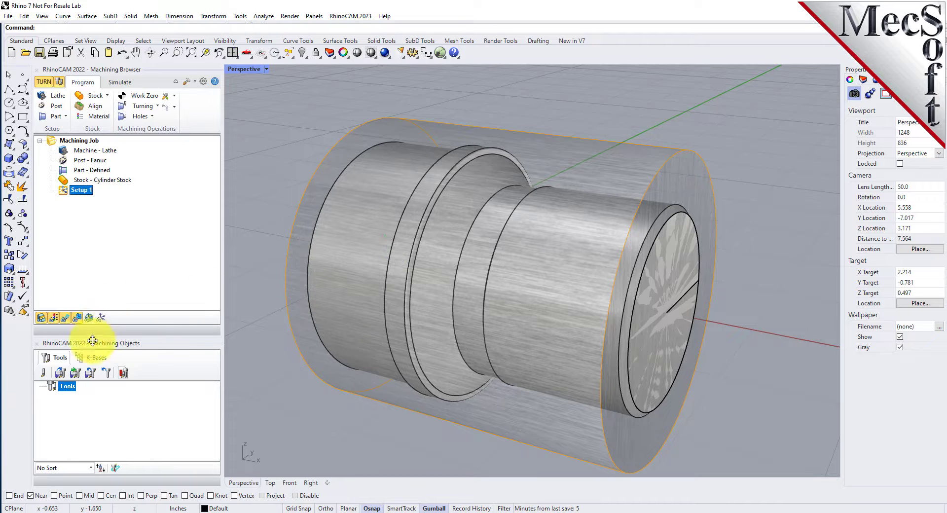
click(91, 319)
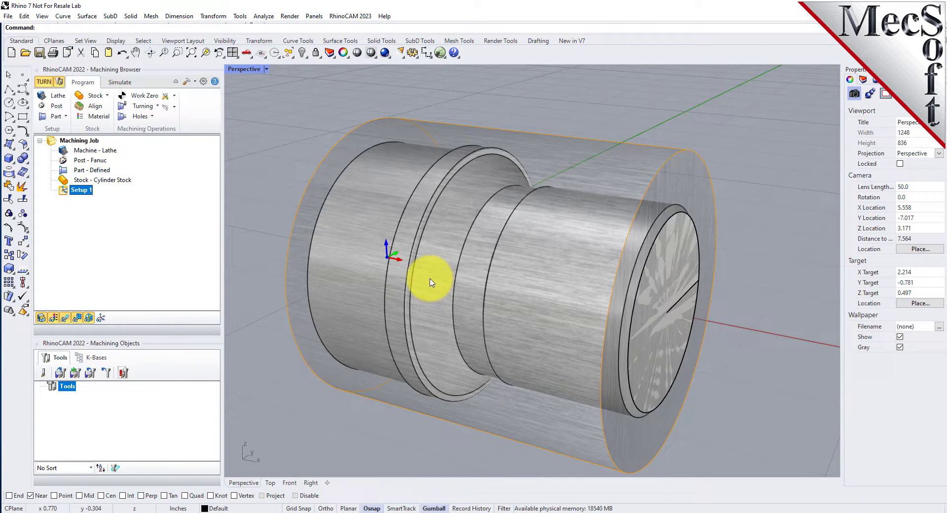
click(102, 319)
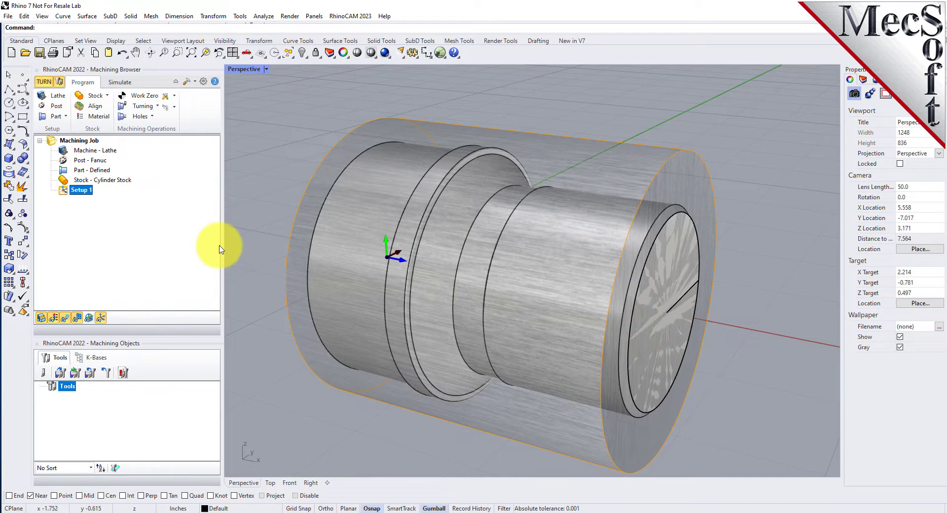
- Generate a work zero set to the stock box with Right Most as the zero face
click(143, 96)
drag(148, 83, 233, 125)
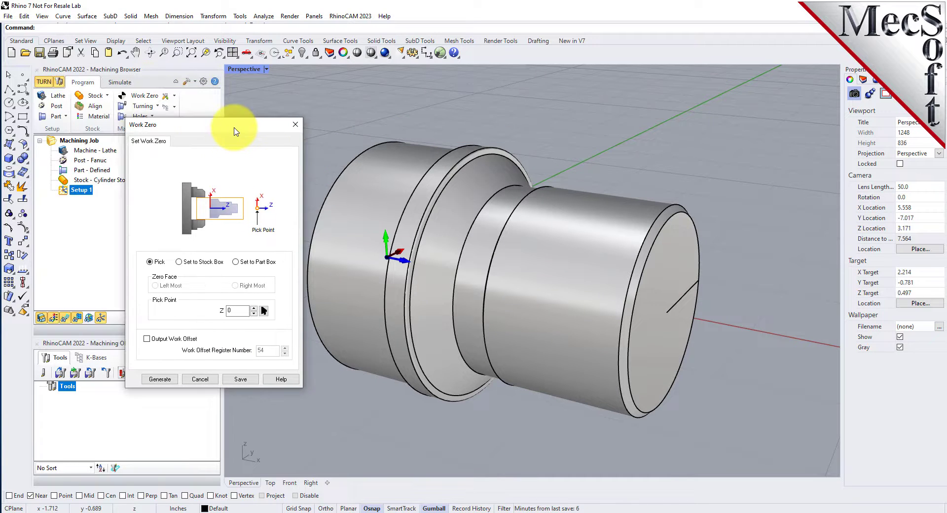
click(180, 263)
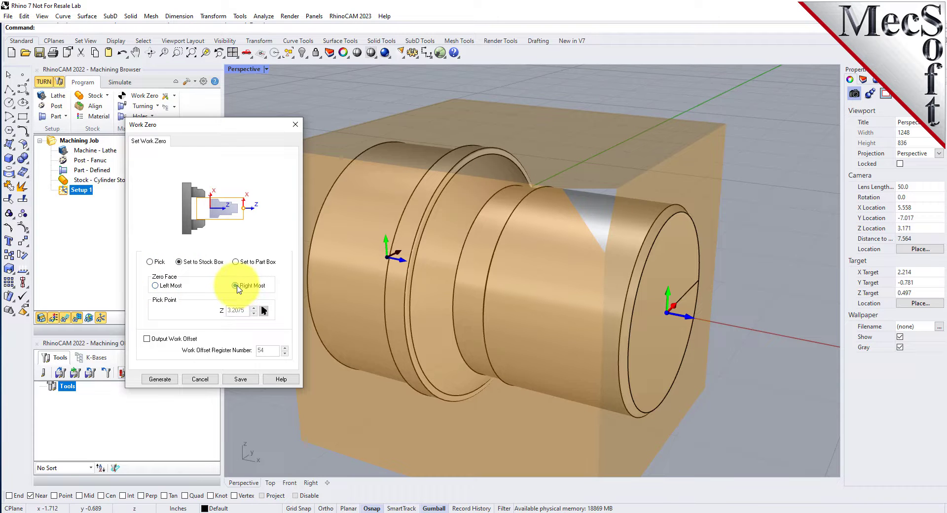
right_drag(694, 306, 652, 280)
right_drag(528, 292, 597, 315)
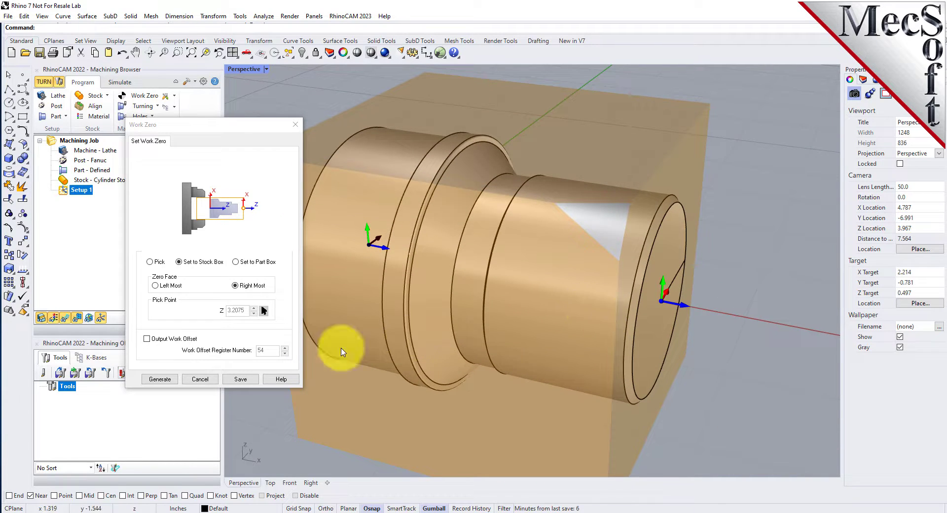
click(159, 380)
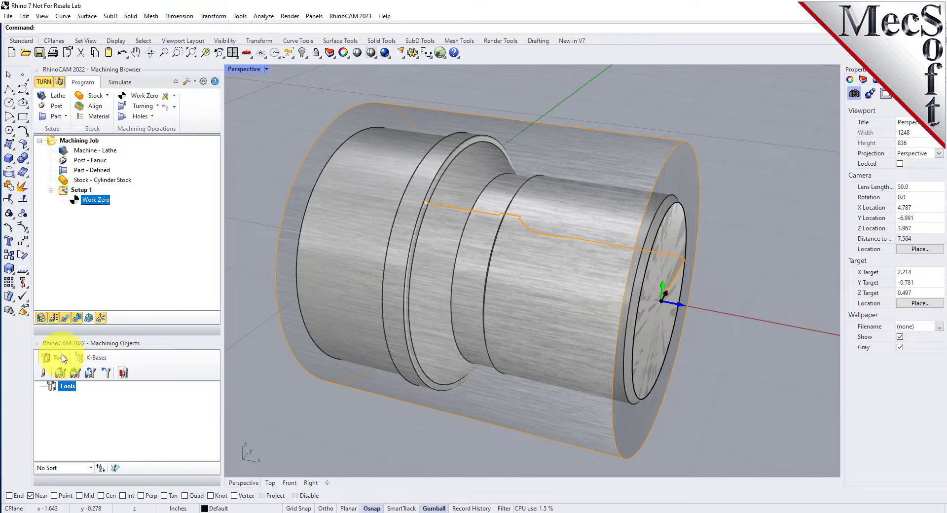
- Define a diamond insert tool named Diamond Insert-OD with a tip radius of 0.02
click(44, 373)
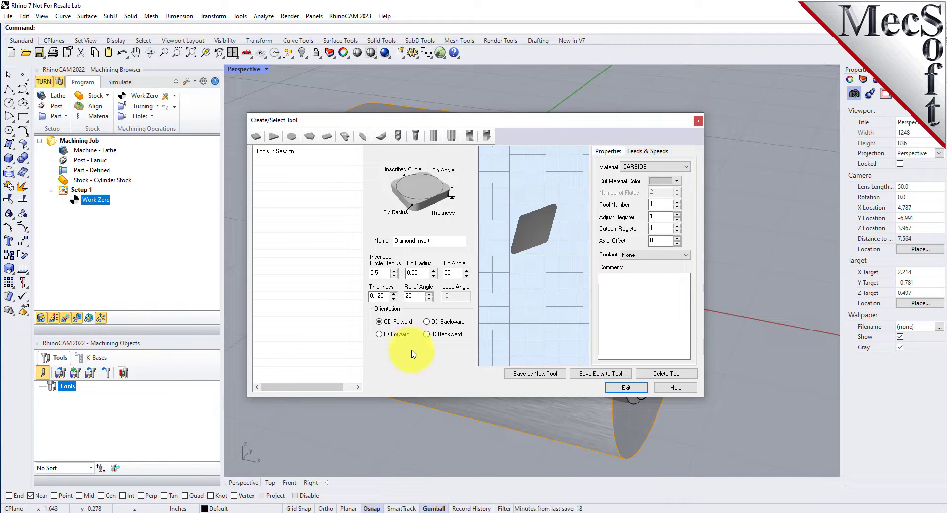
click(256, 138)
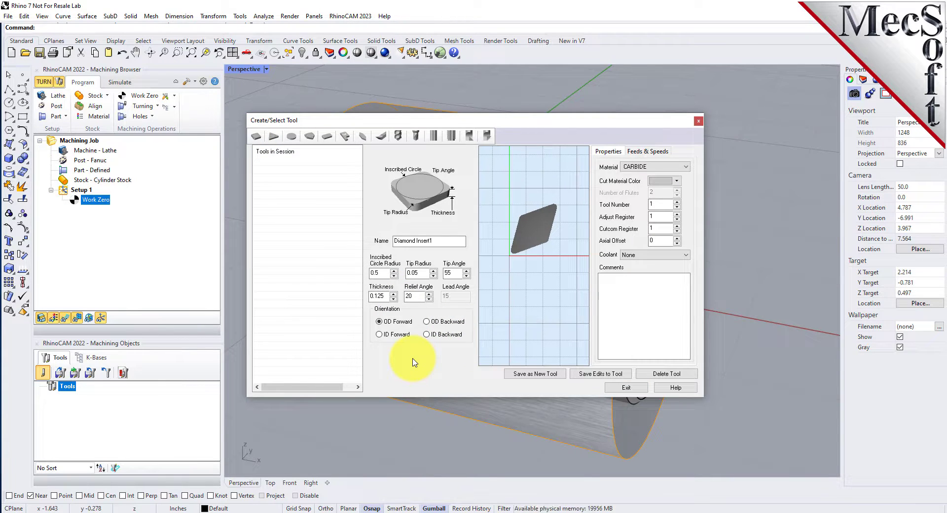
click(442, 240)
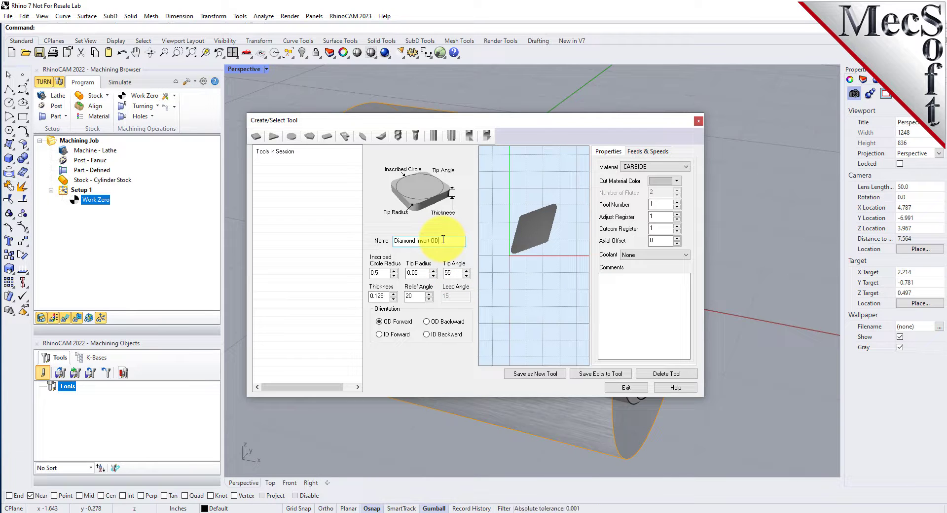
key(Tab)
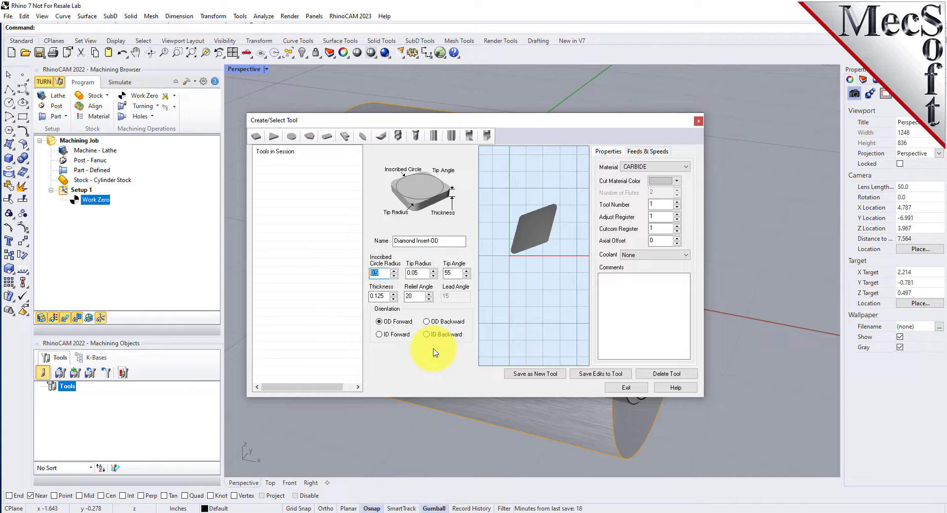
key(Tab)
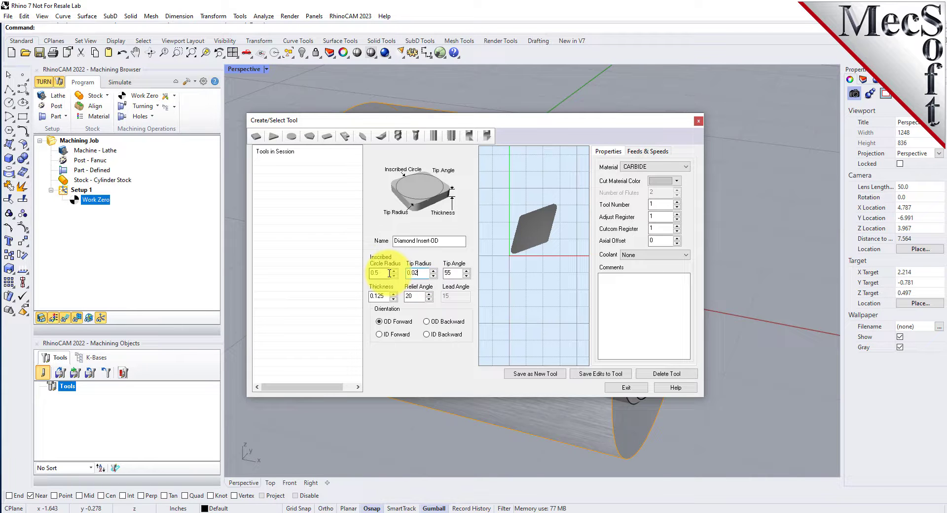
- Specify a tip angle of 55, a relief angle of 20 and OD Forward orientation for the diamond insert
click(453, 272)
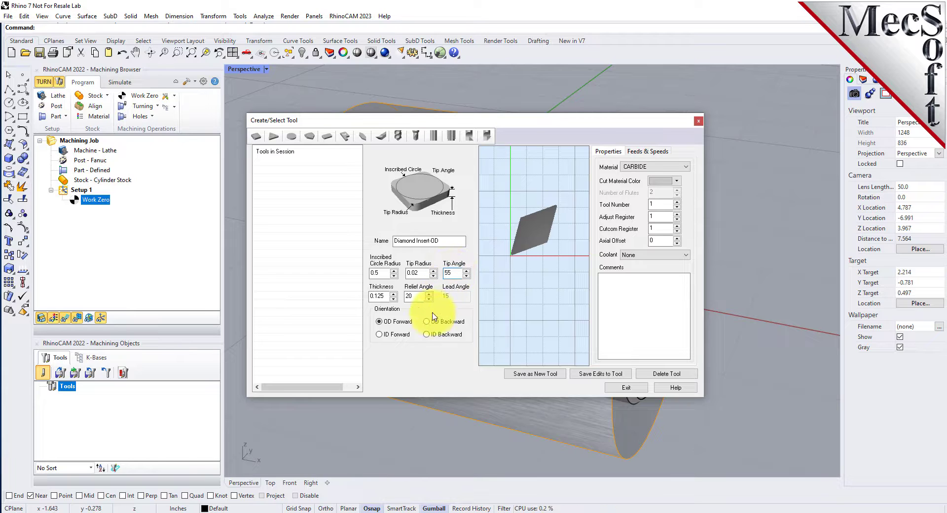
double_click(446, 272)
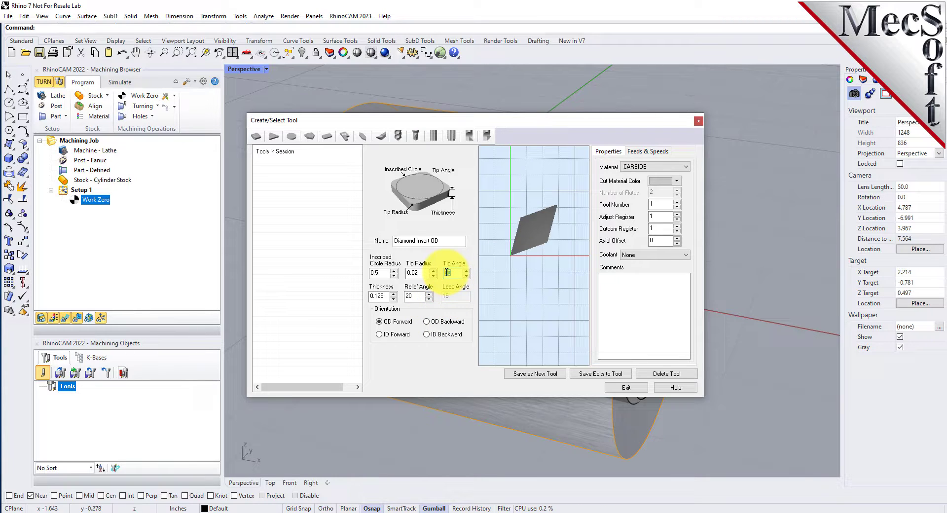
double_click(410, 296)
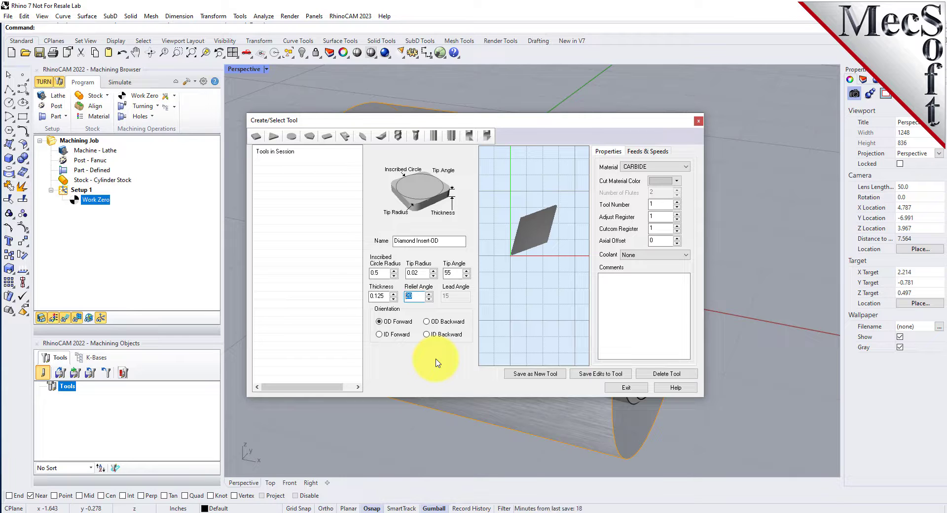
click(378, 321)
click(426, 321)
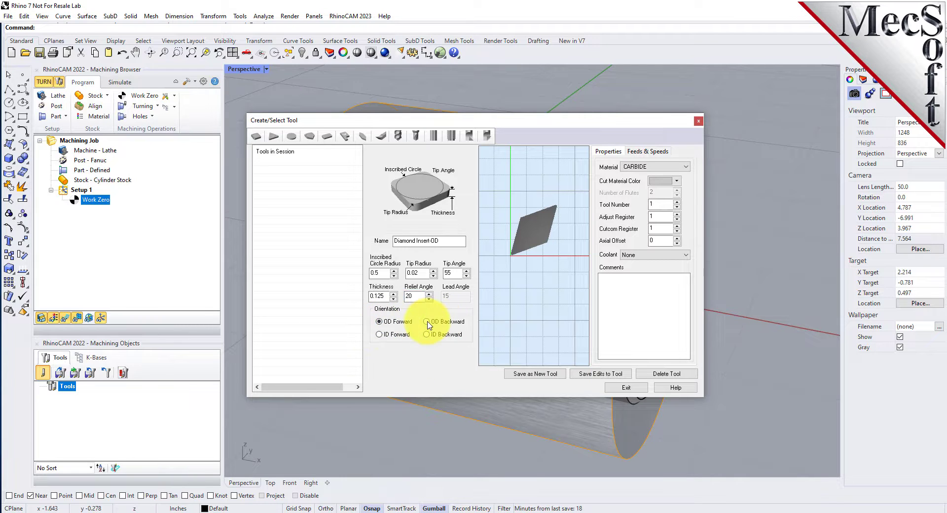
click(380, 321)
- Set the tool's spindle speed to 300 RPM and max speed to 350 RPM, with feed rates in IPM
click(647, 152)
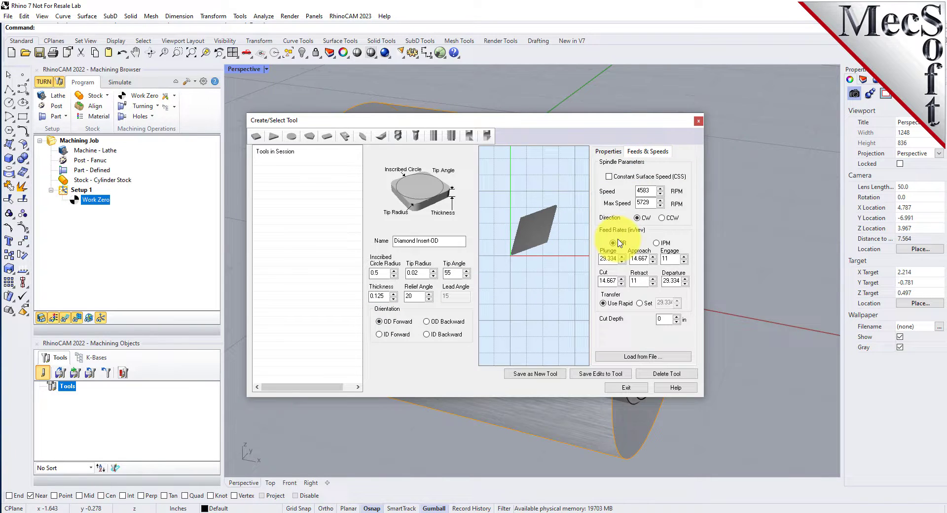
double_click(640, 190)
text(300)
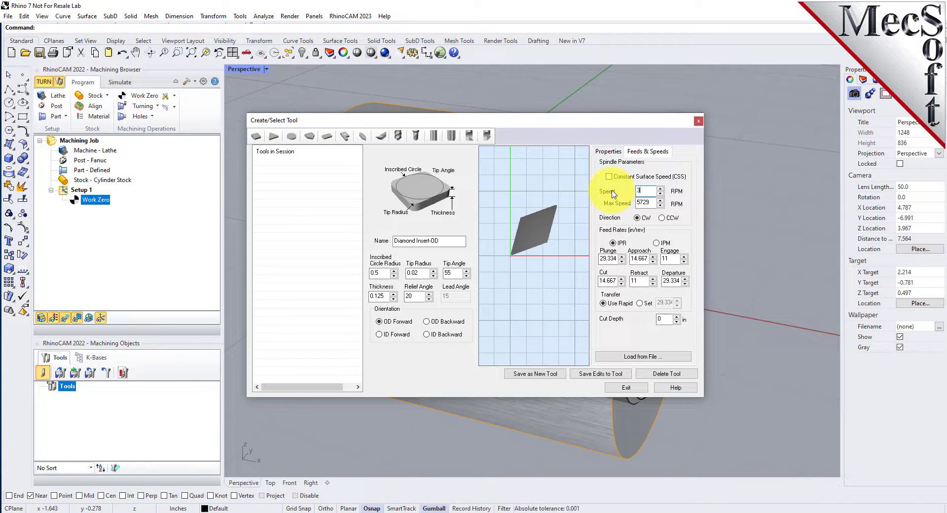
double_click(655, 203)
text(350)
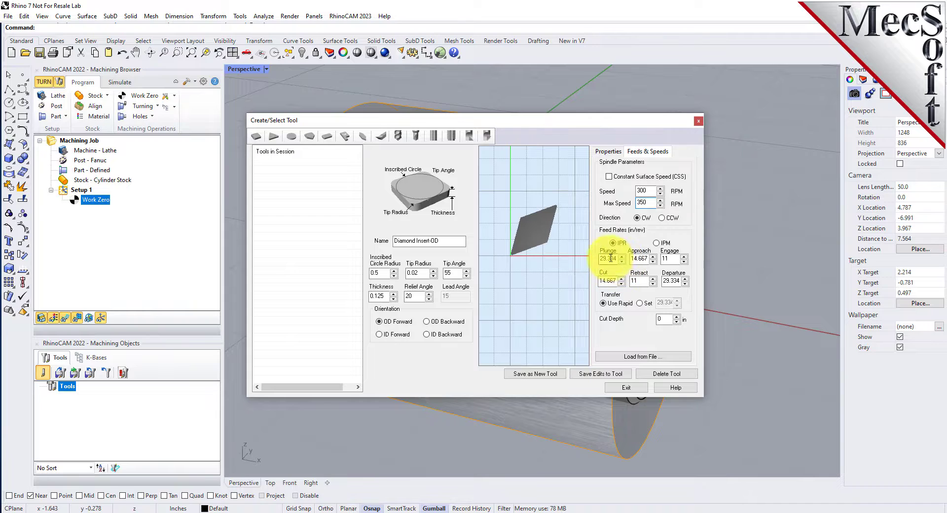
click(656, 243)
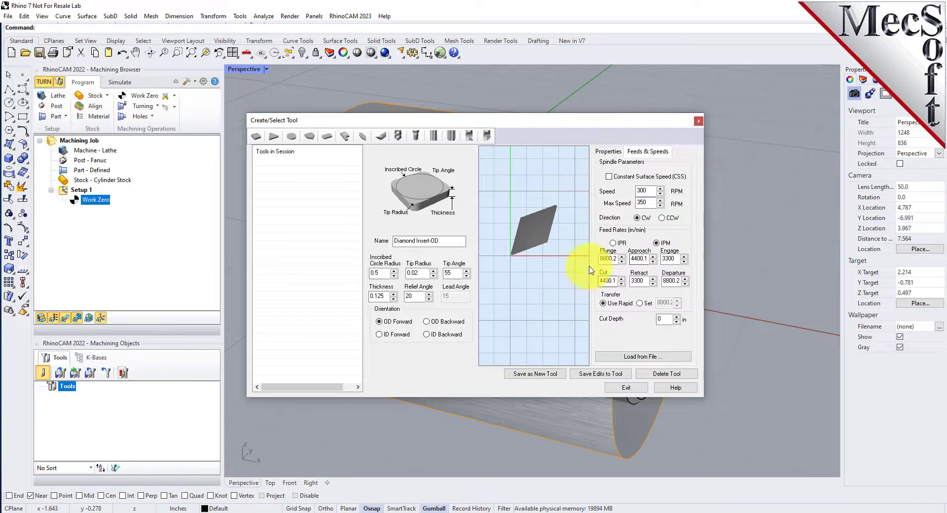
- Set the diamond insert's plunge feed rate to 5 and its approach and engage feed rates to 7.5 in/min
double_click(609, 258)
text(5)
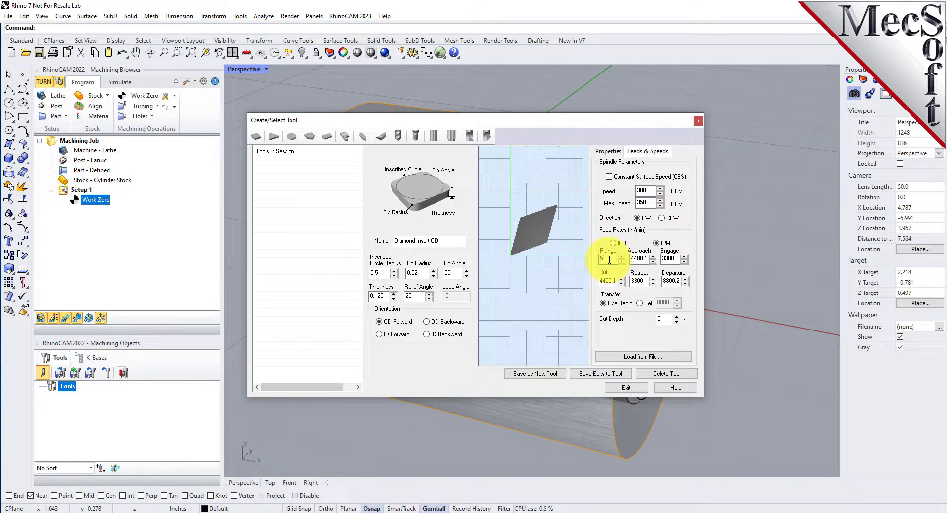
double_click(639, 258)
text(7.5)
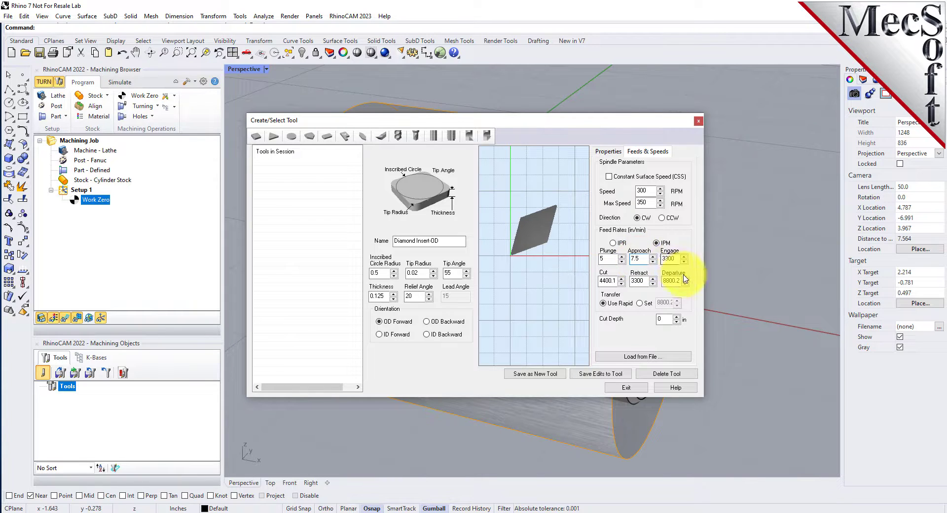
double_click(671, 258)
text(7.5)
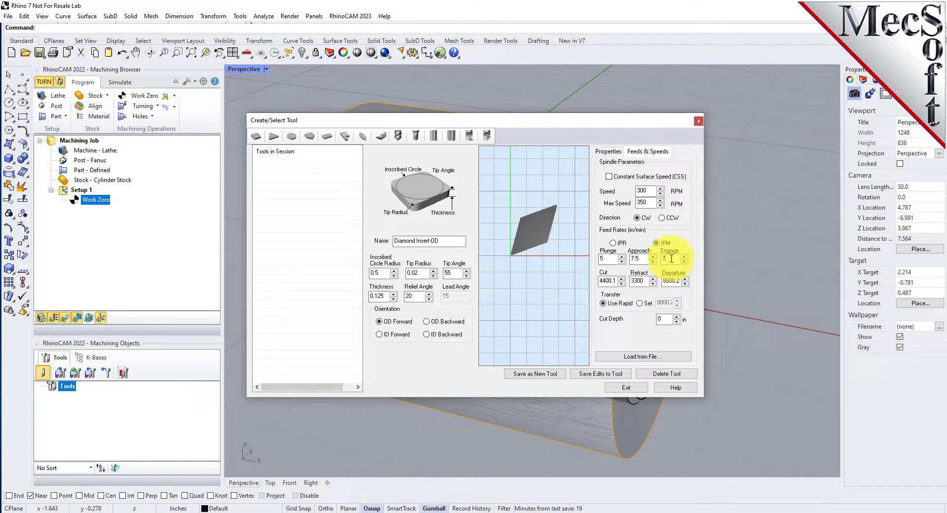
- Set the tool's cut feed rate to 10 and its retract and departure feed rates to 15 in/min
double_click(606, 280)
text(10)
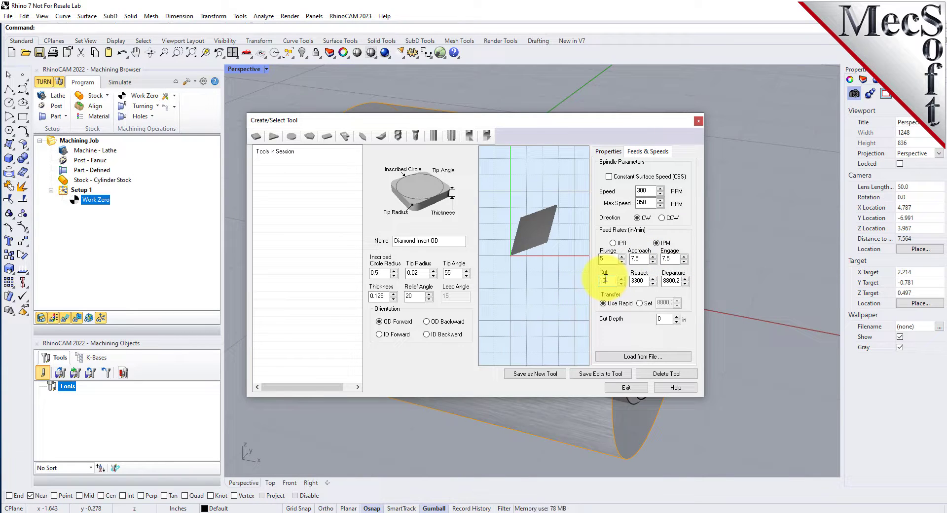
double_click(641, 281)
text(1)
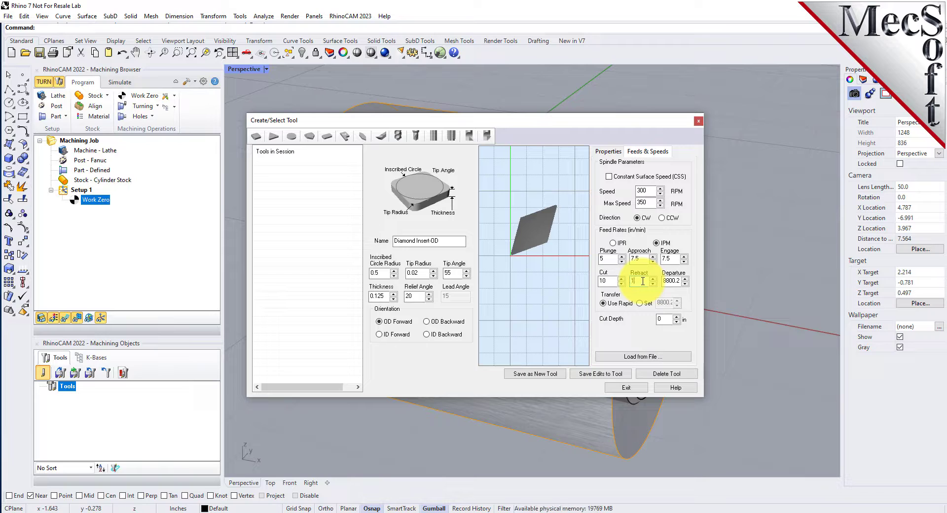
text(5)
double_click(669, 280)
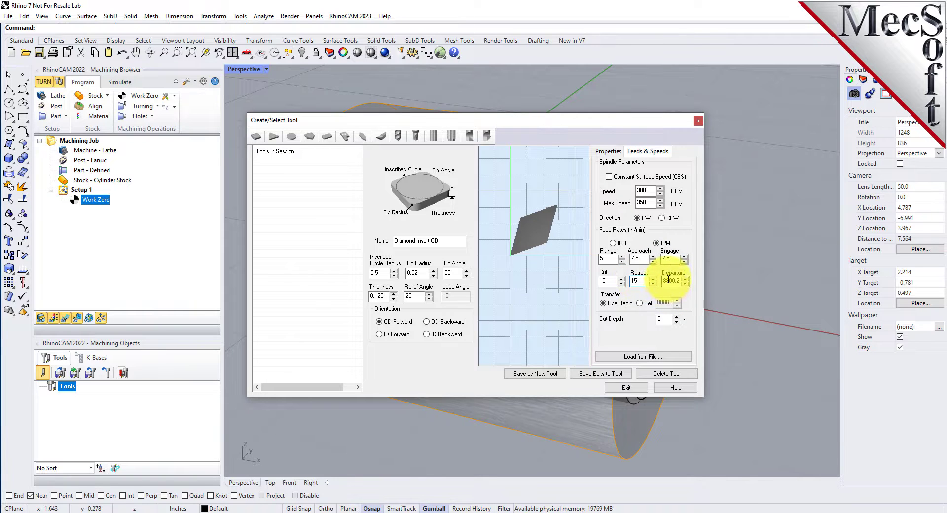
text(15)
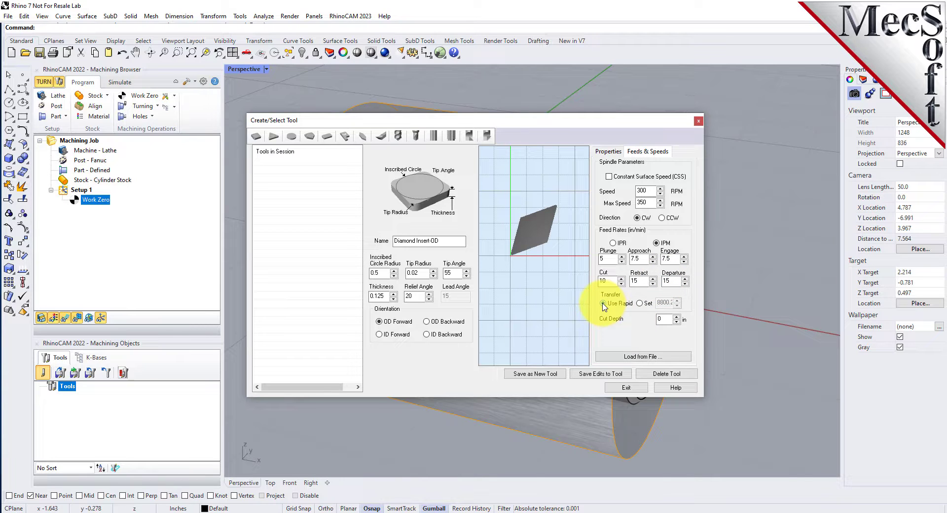
- Save Diamond Insert-OD as a new tool in the session and close the tool definition
click(546, 375)
drag(416, 241, 382, 239)
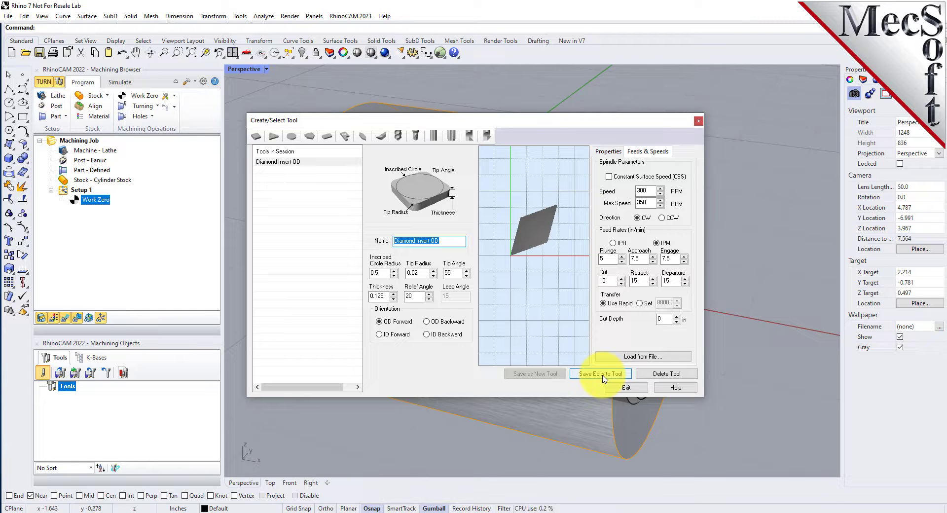
click(452, 240)
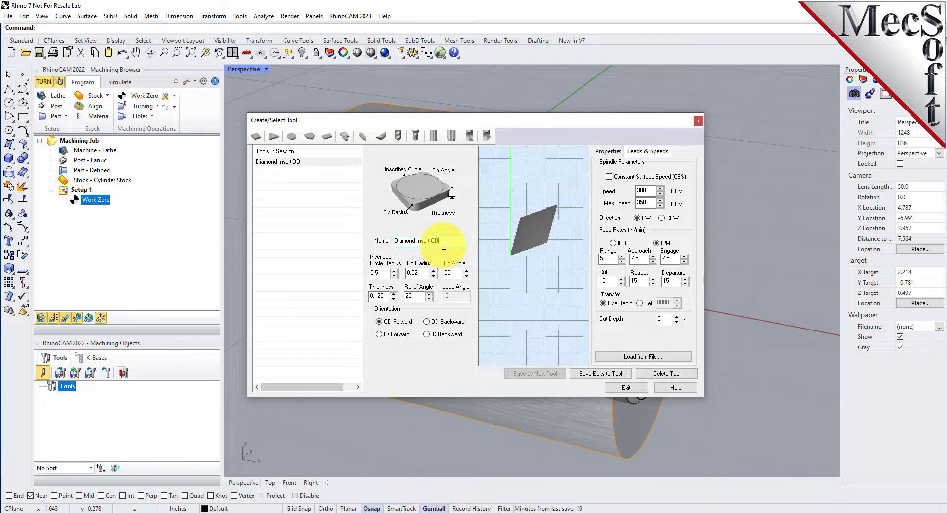
click(291, 161)
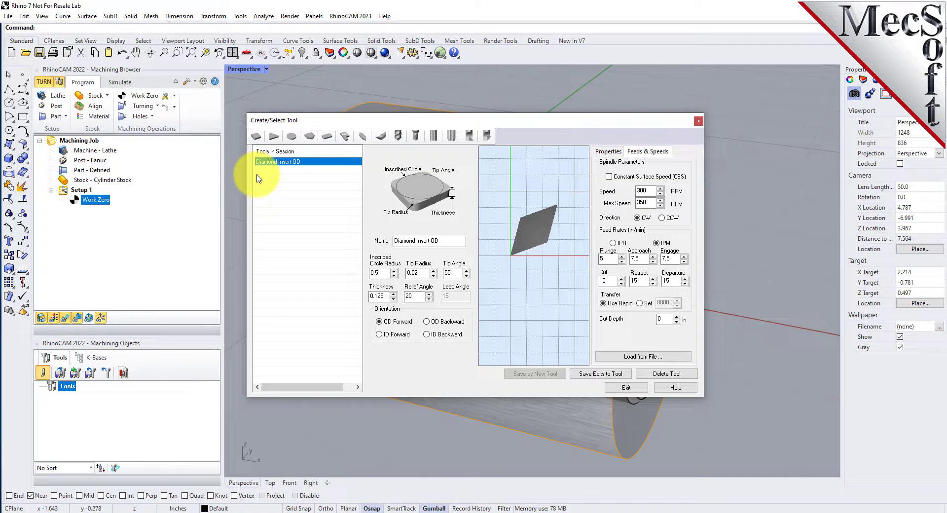
click(612, 386)
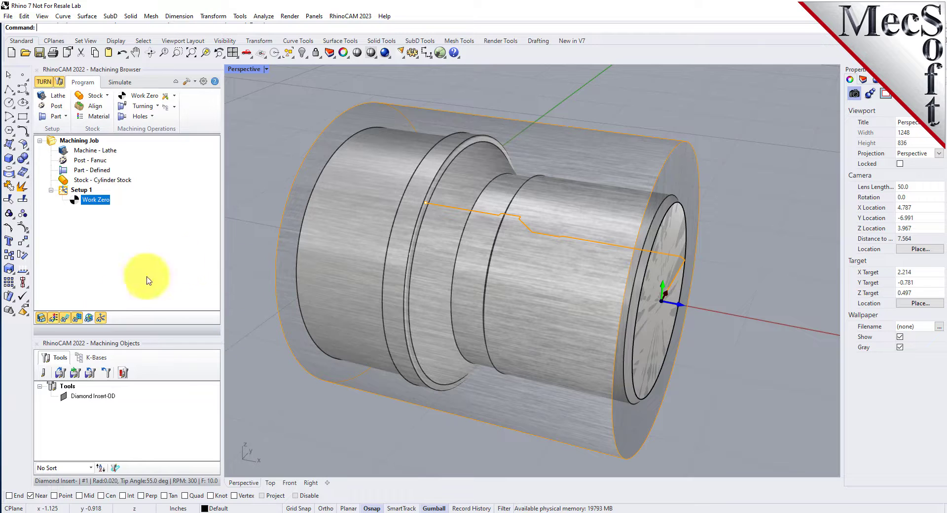
- Create a Turn Roughing operation using the Diamond Insert-OD tool and switch the object snap from Near to End
click(68, 398)
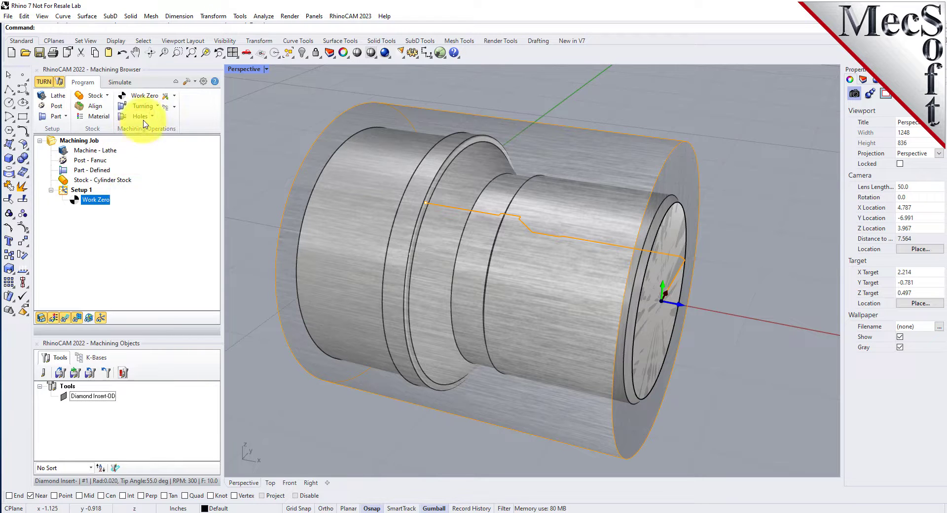
click(141, 106)
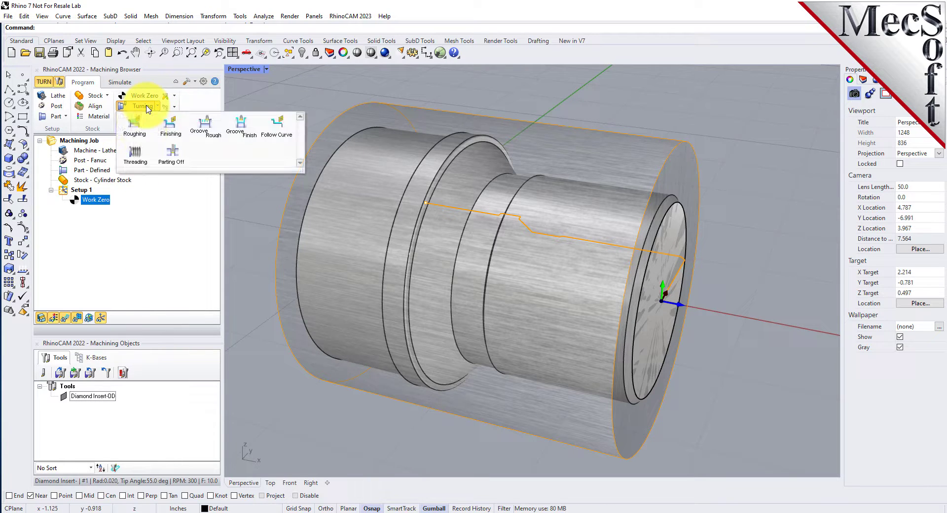
click(142, 134)
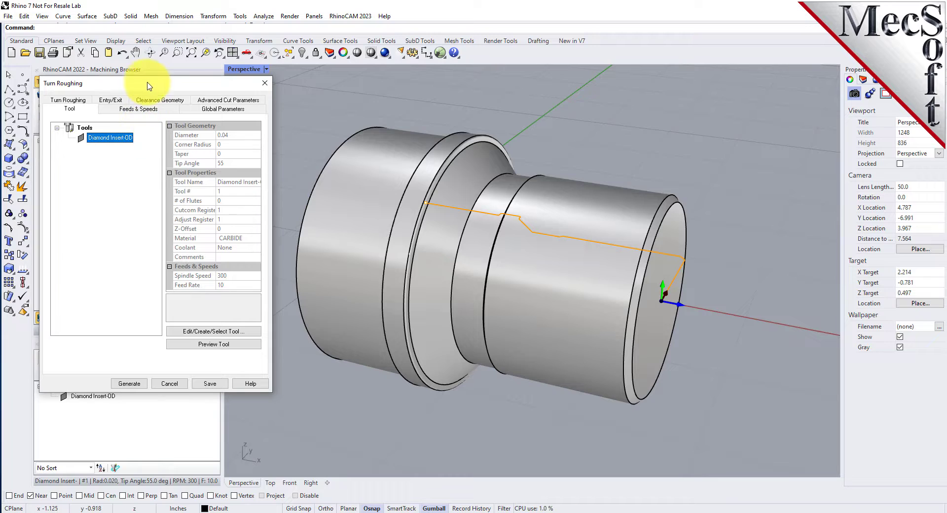
drag(186, 84, 239, 108)
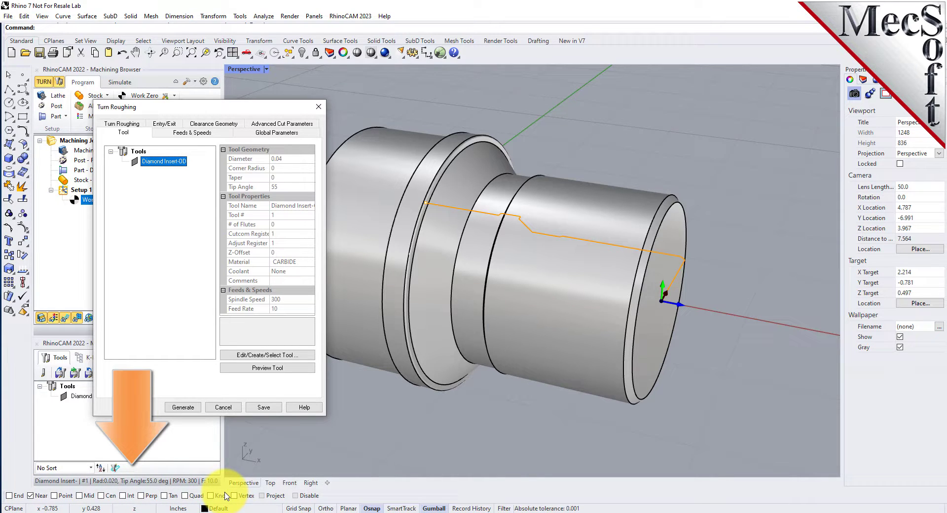
click(31, 496)
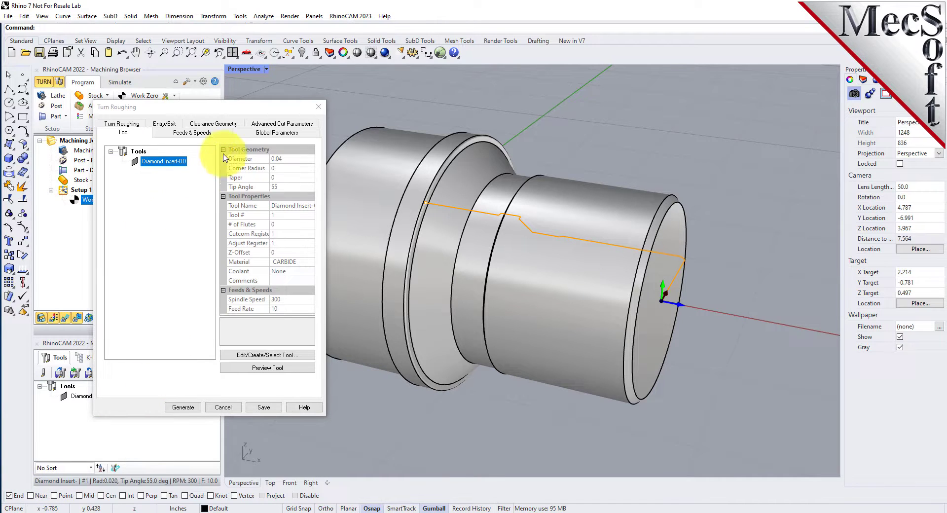
- Load the roughing feeds and speeds from the tool and set the cut transfer to Clearance Plane
click(209, 133)
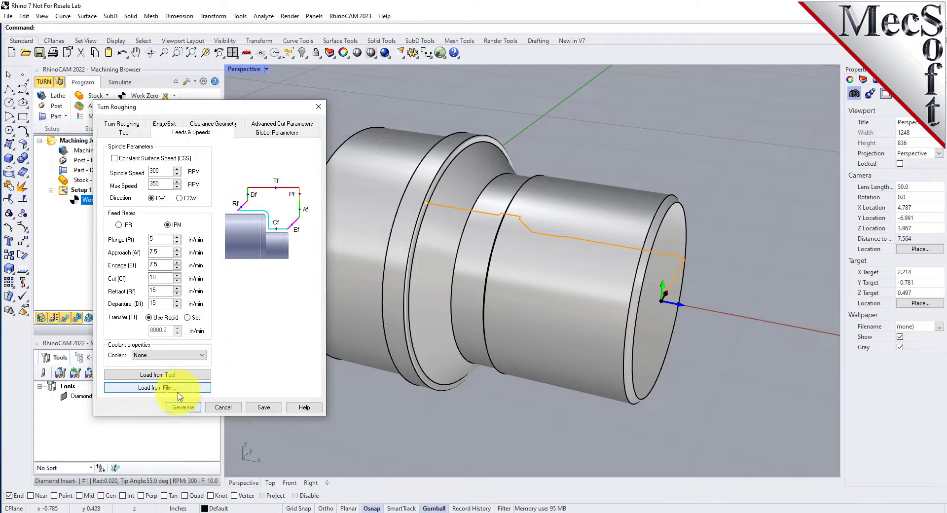
click(171, 376)
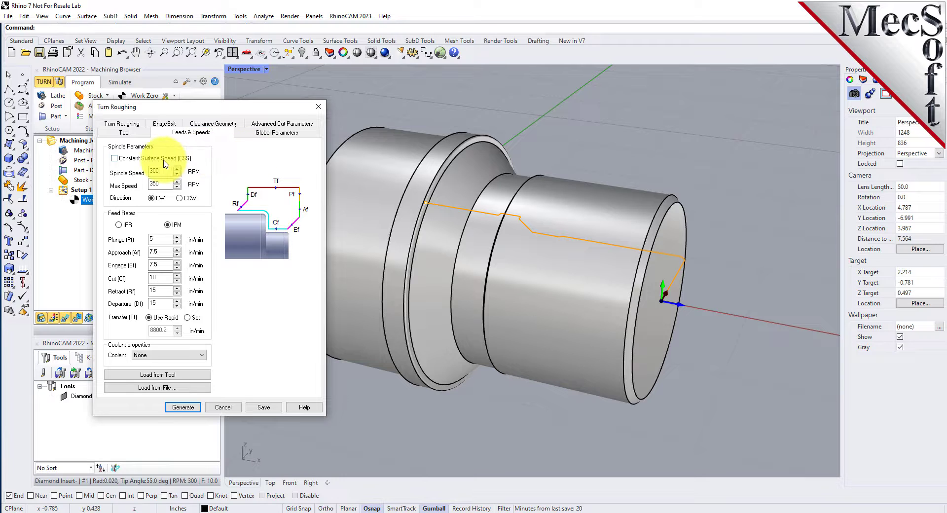
click(224, 127)
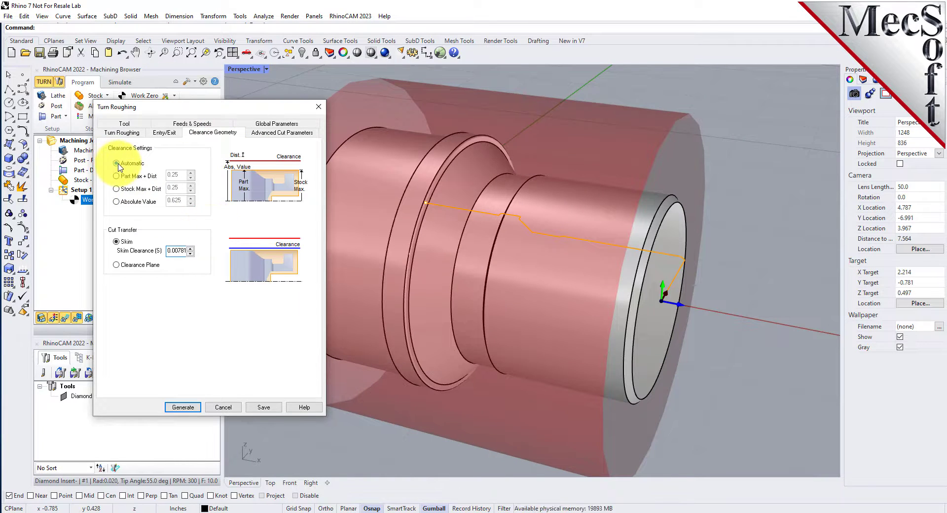
click(116, 264)
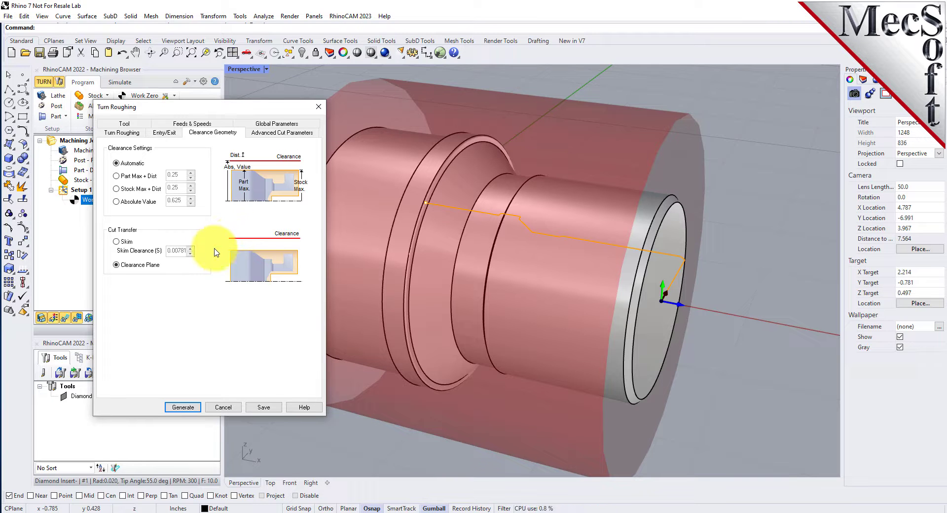
right_drag(705, 218, 687, 164)
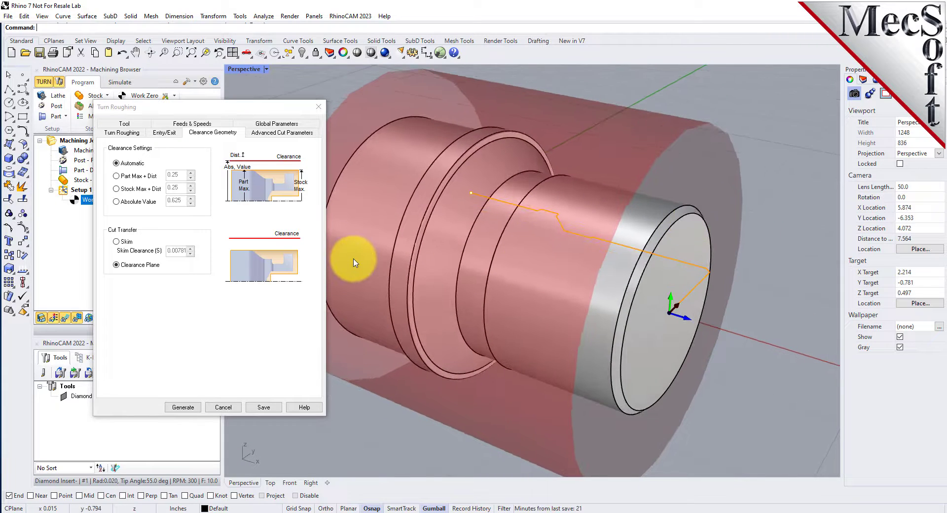
- Check the global stock allowance and use Linear Cuts without a Final Cleanup Pass, with a depth per cut distance of 0.0625
click(295, 126)
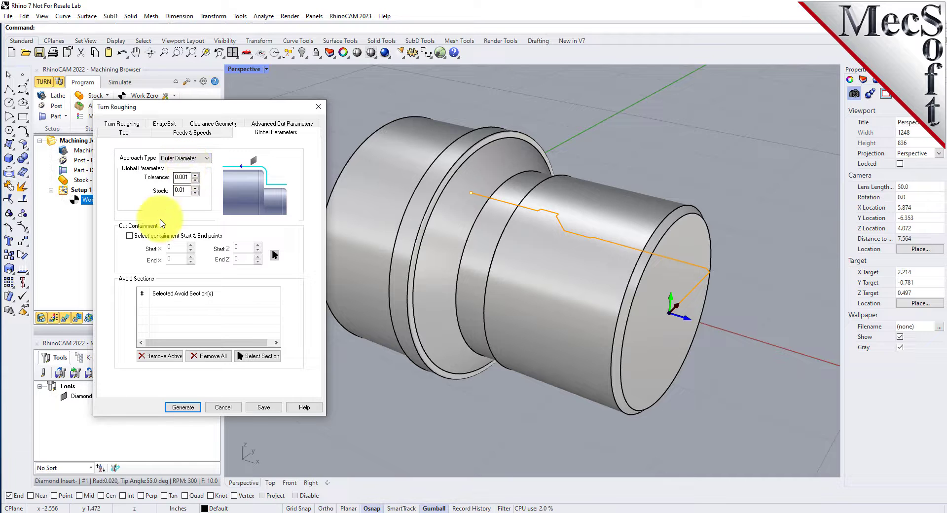
double_click(182, 191)
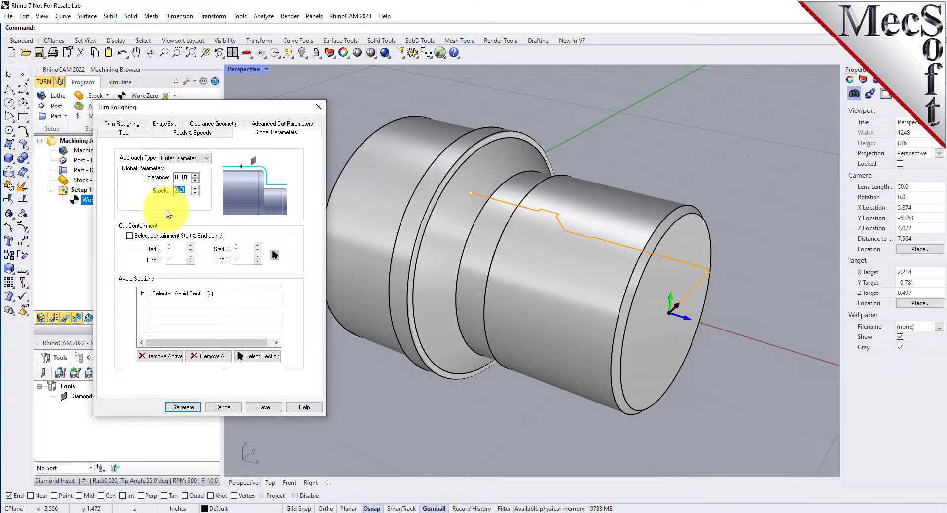
click(129, 124)
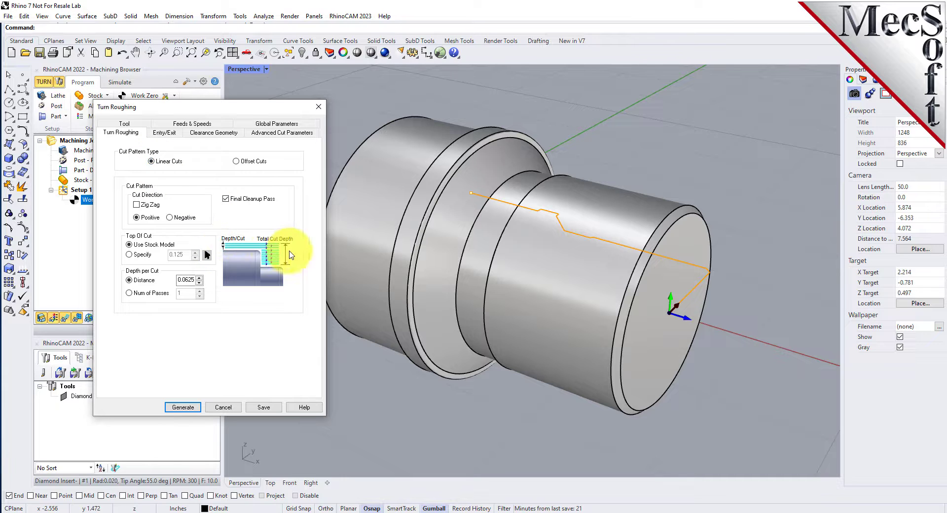
click(246, 162)
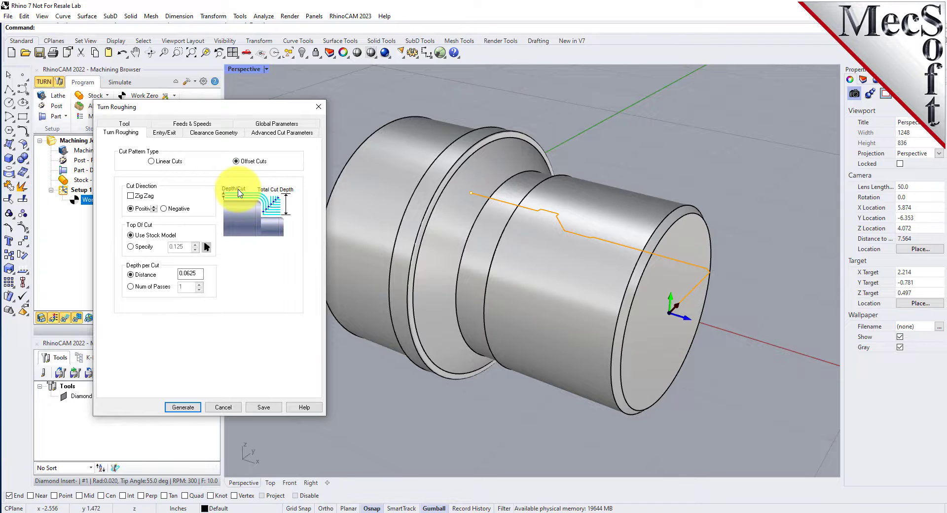
click(152, 161)
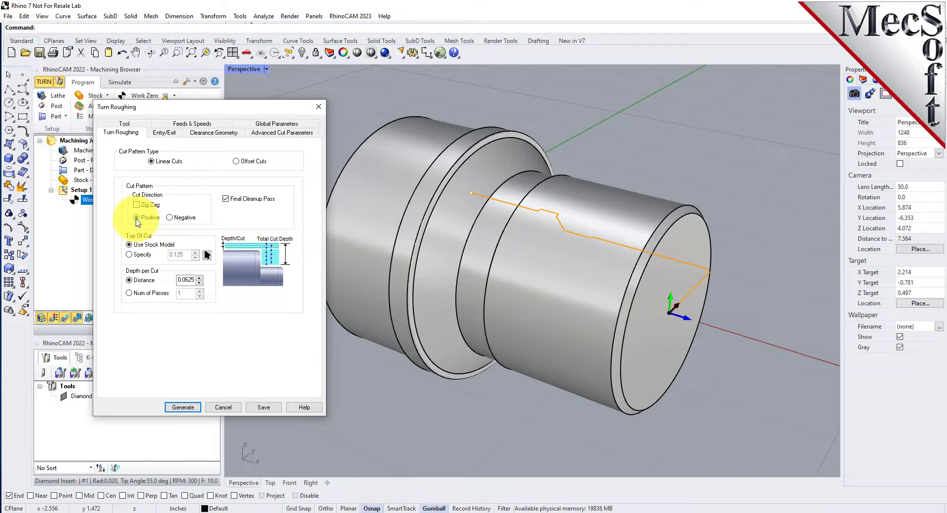
click(226, 198)
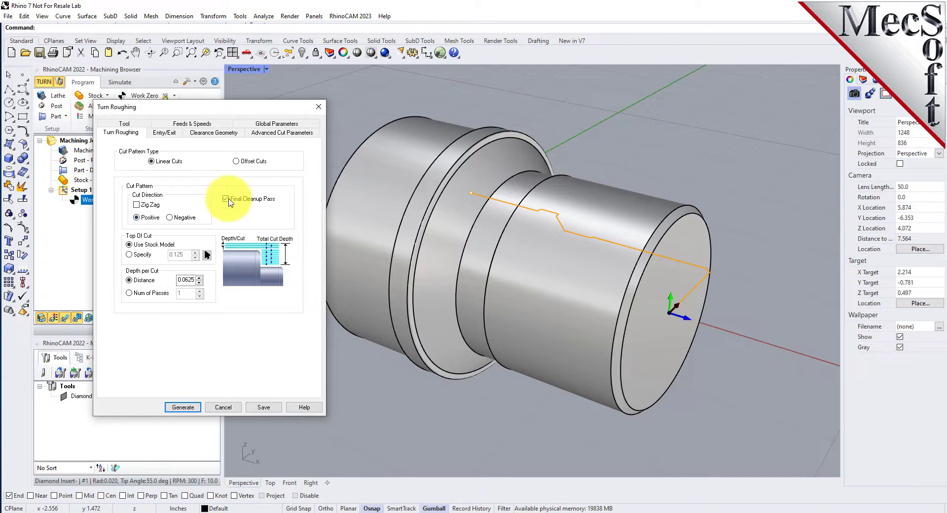
double_click(186, 279)
text(0.0125)
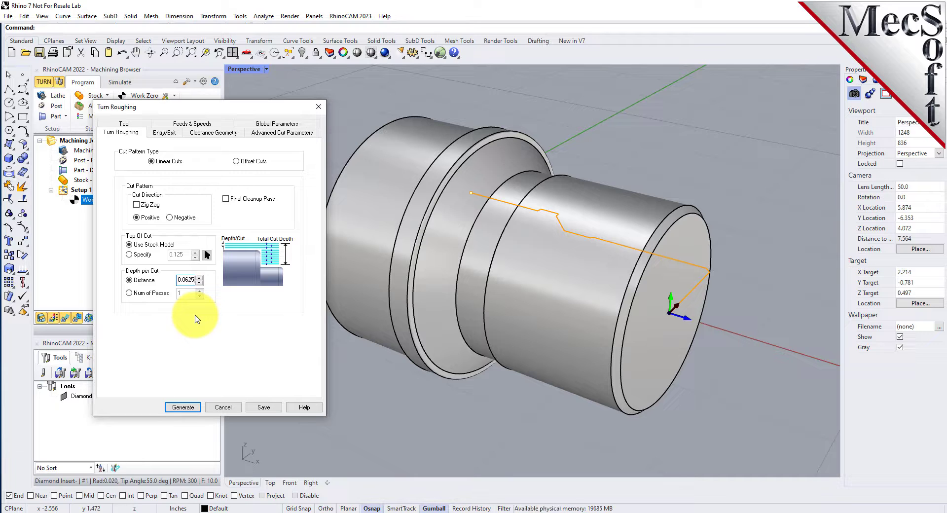
- Set the entry approach length and engage length of the roughing operation to 0.025
click(163, 132)
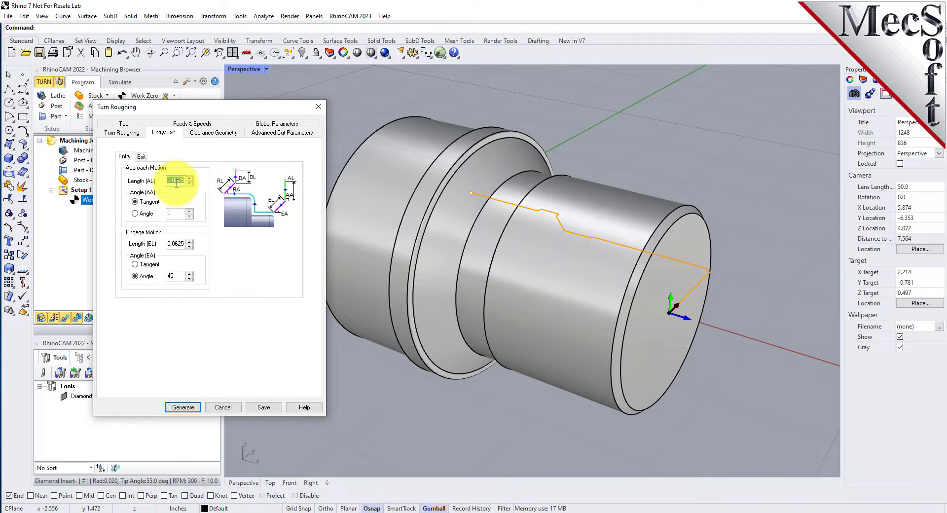
text(0.)
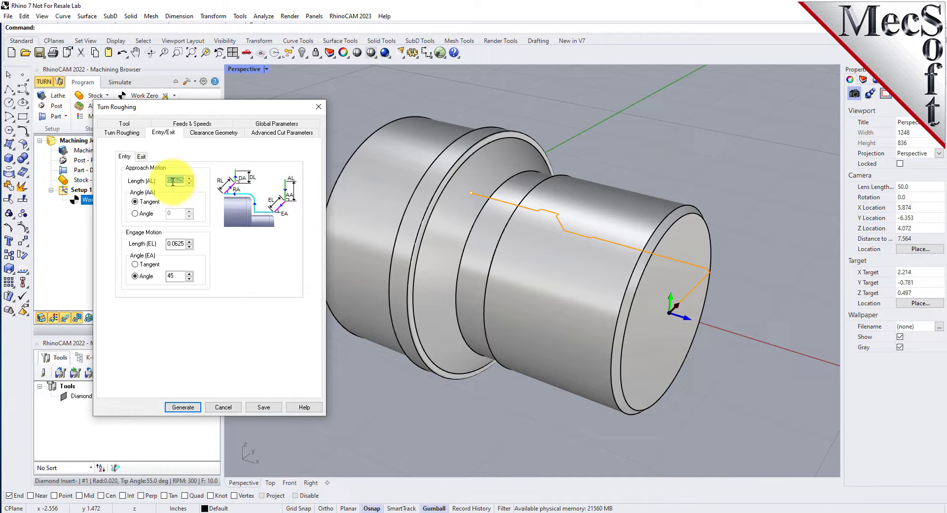
text(125)
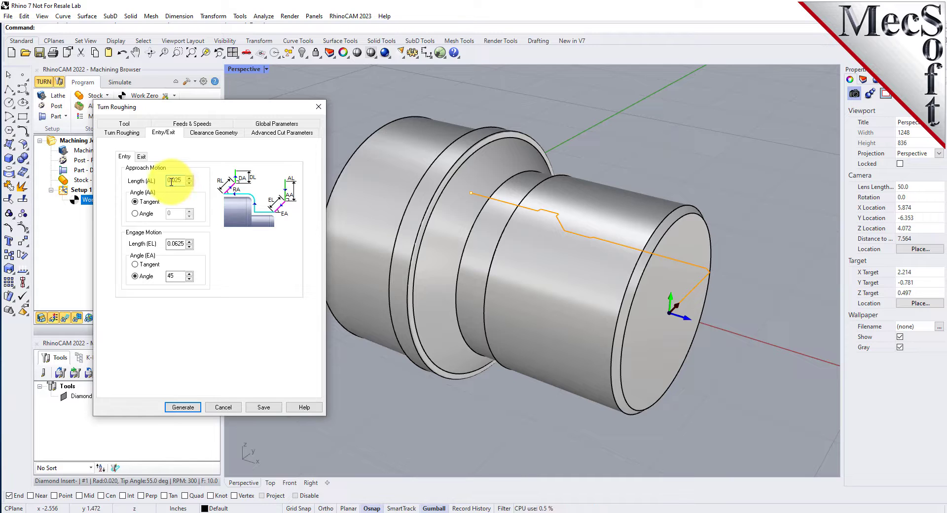
double_click(173, 243)
text(0)
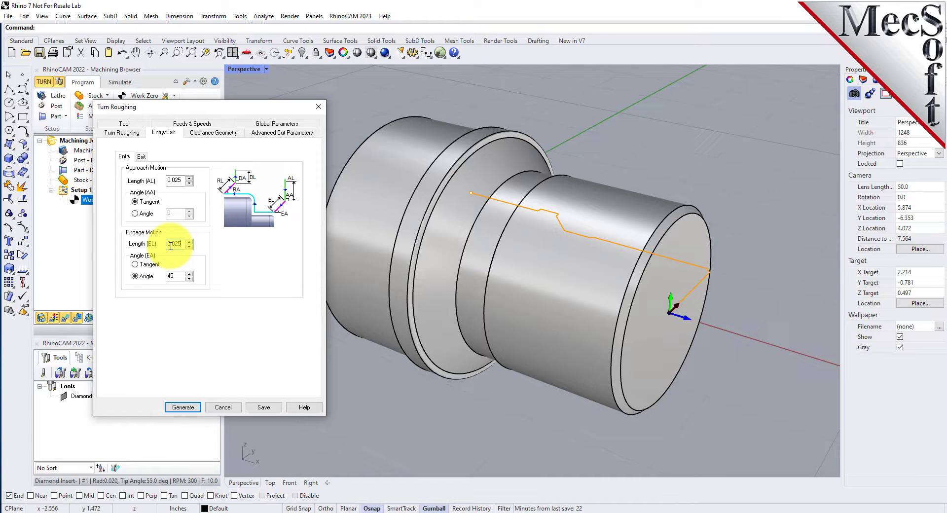
- Set the exit retract length and depart length to 0.025 and generate the Turn Roughing toolpath
double_click(176, 181)
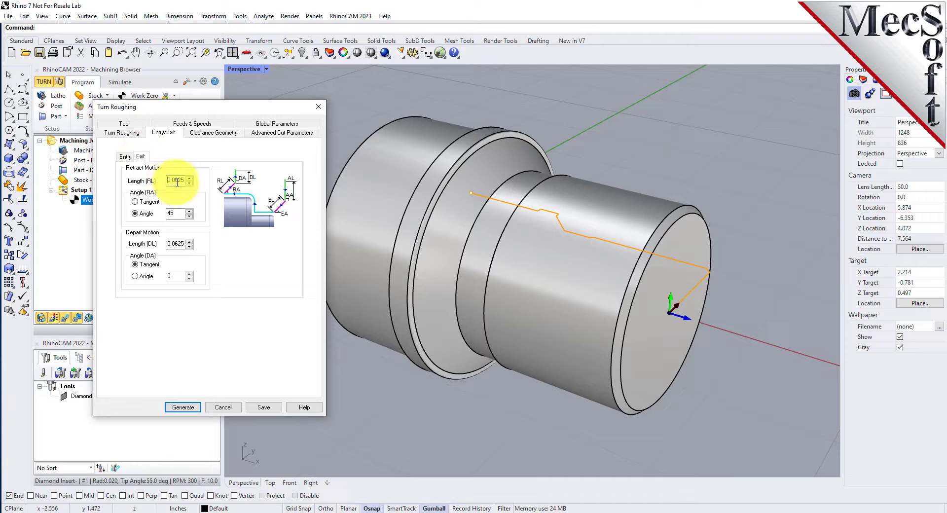
text(0)
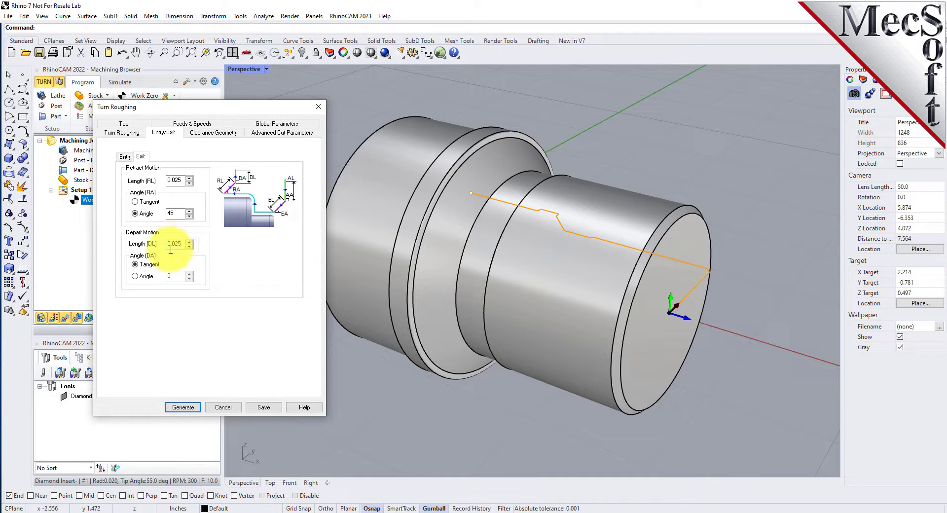
click(185, 408)
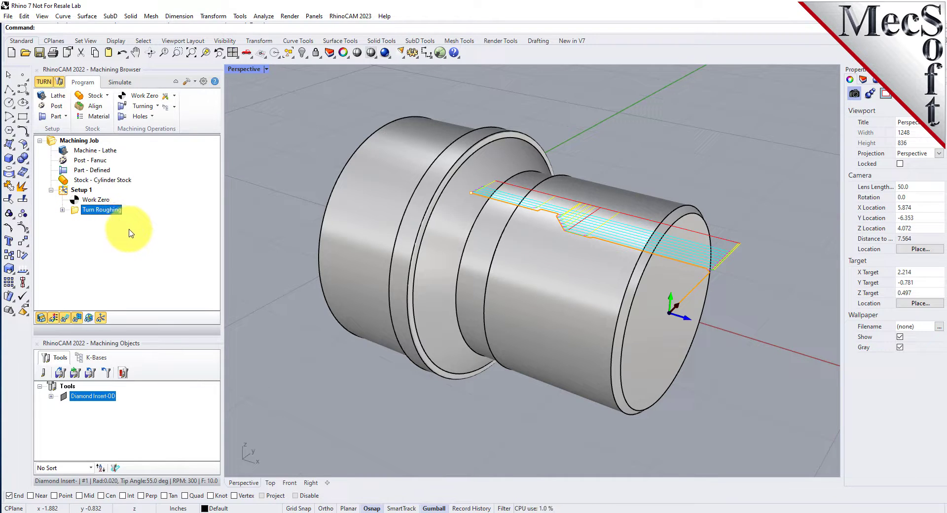
- Examine the Turn Roughing toolpath on the part in the Top, Right and Perspective views
click(246, 53)
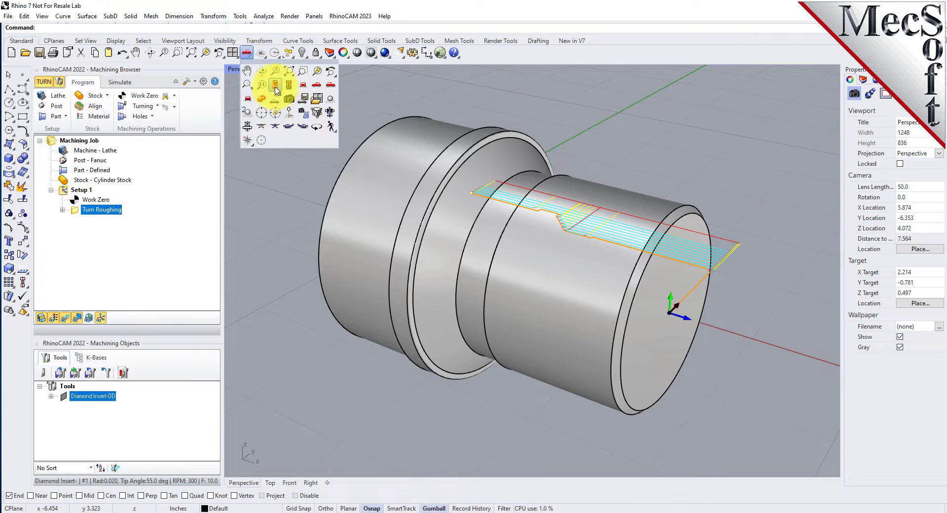
click(275, 84)
scroll(444, 191, up, 4)
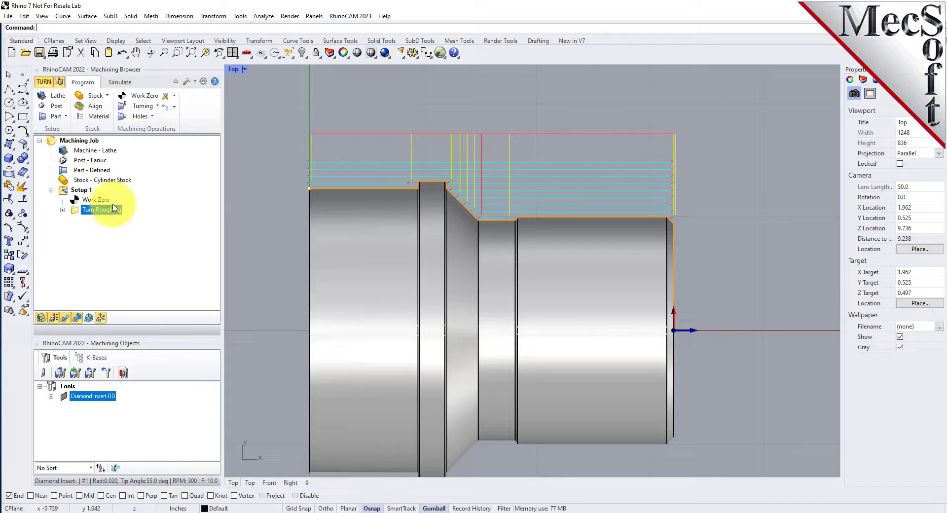
click(65, 320)
click(65, 319)
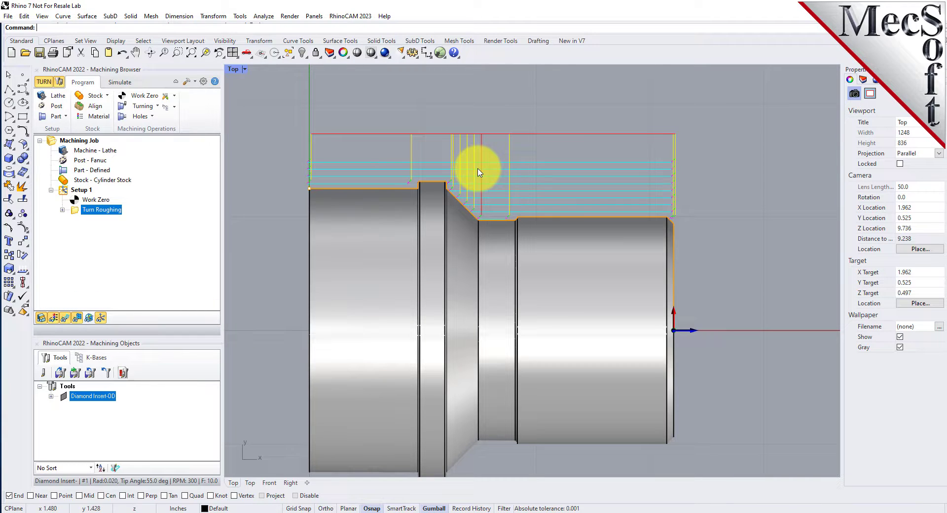
scroll(495, 148, down, 2)
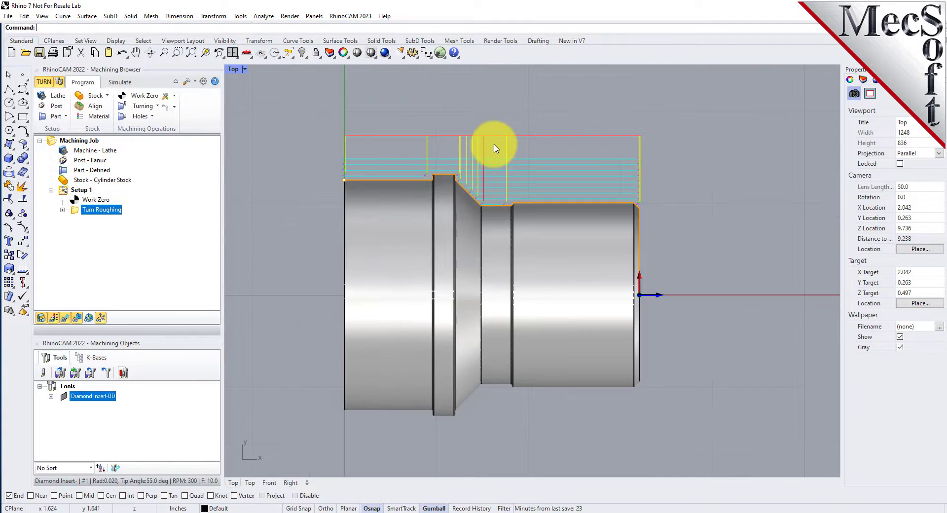
click(246, 54)
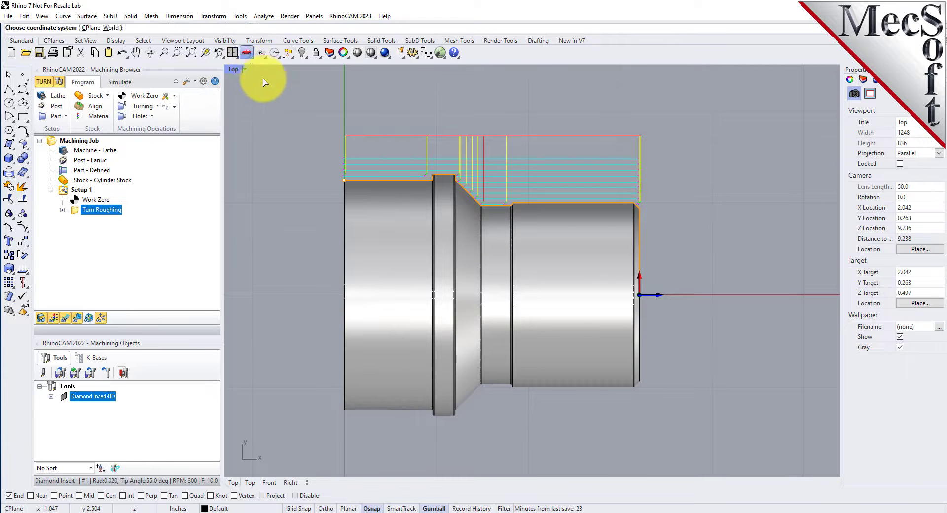
click(248, 54)
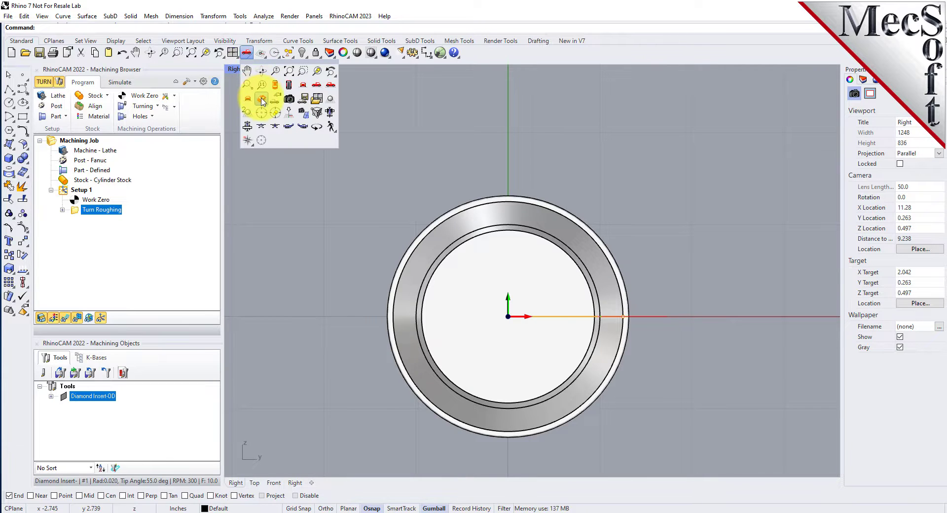
click(261, 99)
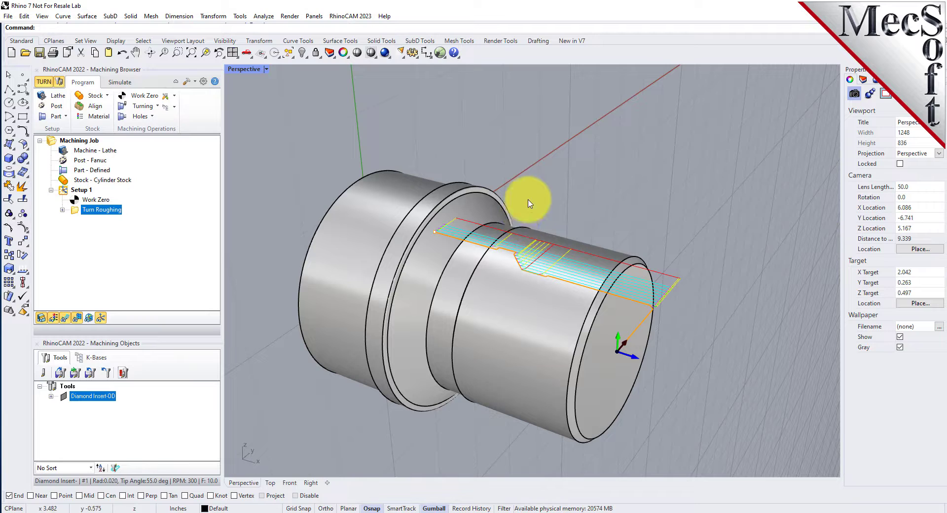
right_drag(611, 175, 469, 167)
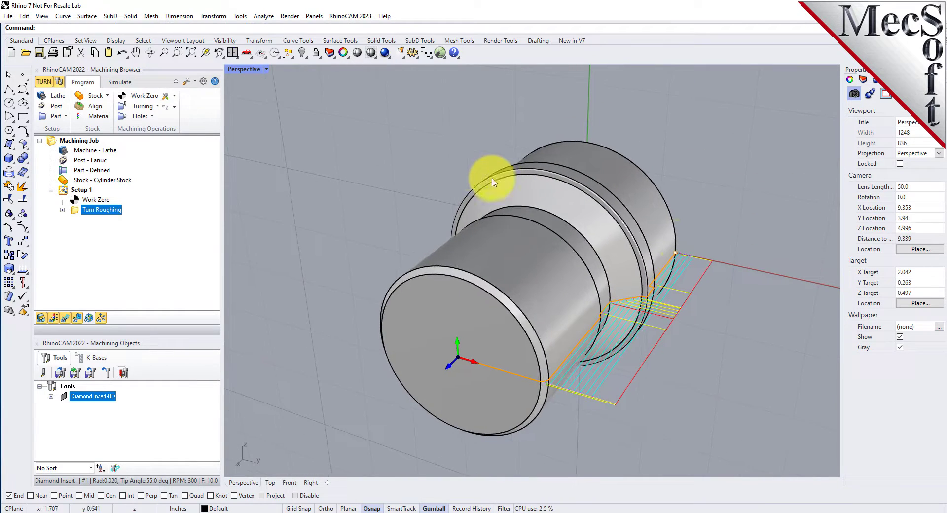
right_drag(679, 237, 649, 278)
scroll(648, 278, up, 2)
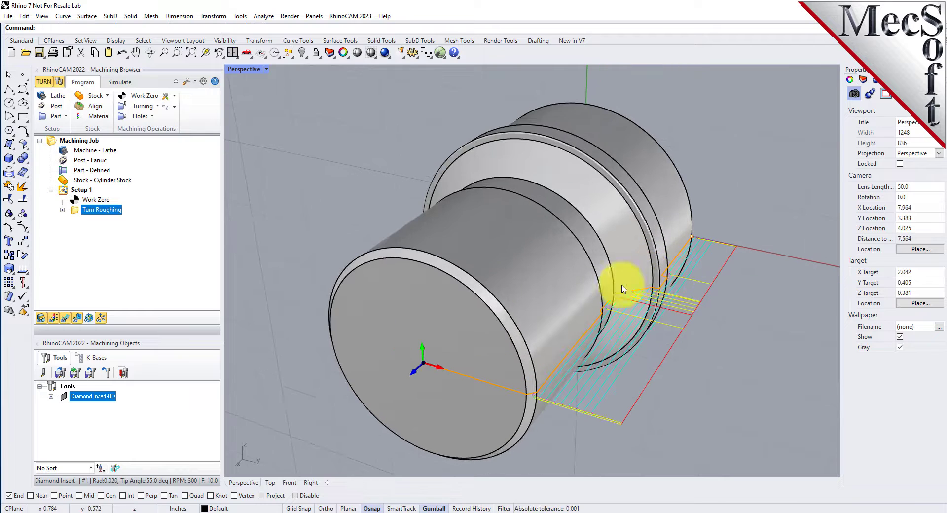
- Simulate the Turn Roughing toolpath in 3 Quarter display mode with Simulate by Moves turned off
click(120, 82)
click(75, 95)
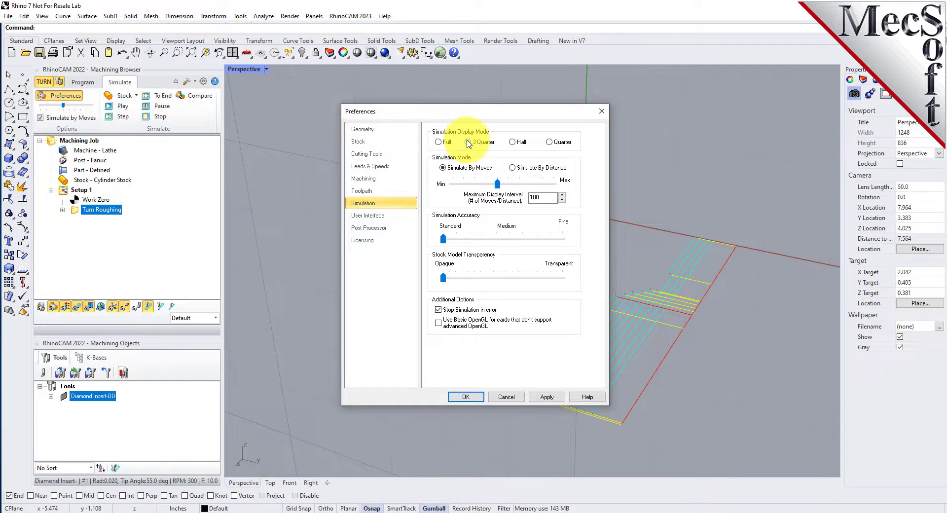
click(466, 396)
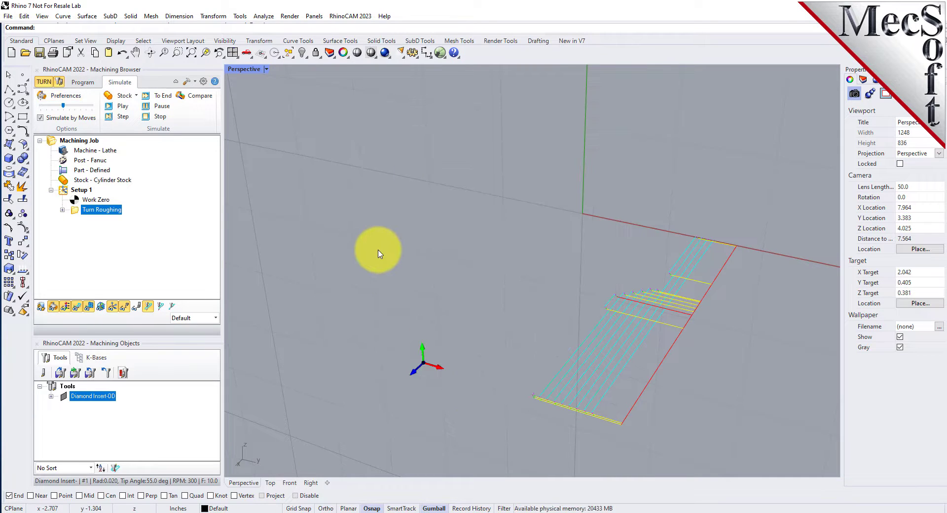
click(40, 118)
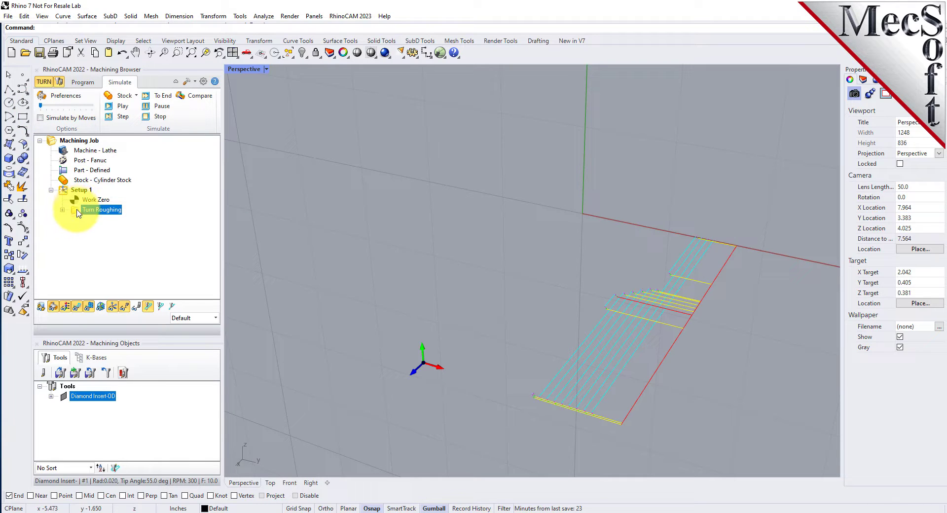
click(122, 107)
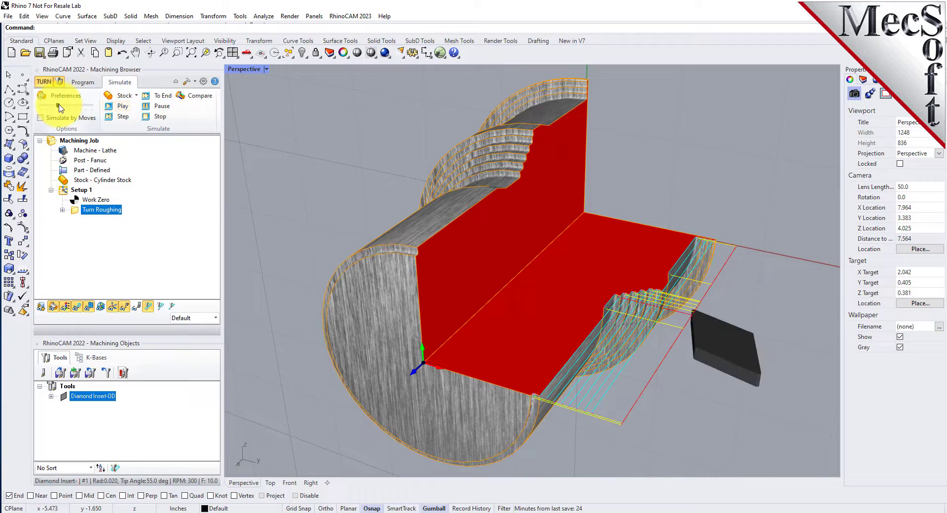
- Examine the roughed stock from several angles, switching its material texture off and back on
mouse_move(521, 242)
right_down()
mouse_move(351, 235)
mouse_move(470, 219)
mouse_move(488, 162)
mouse_move(585, 232)
mouse_move(717, 234)
mouse_move(503, 235)
mouse_move(531, 237)
right_up()
scroll(522, 126, down, 2)
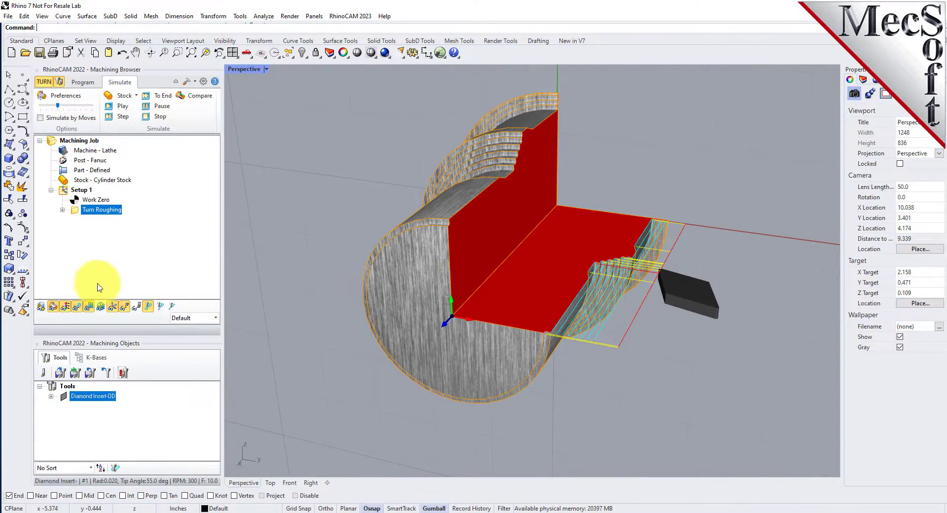
click(66, 308)
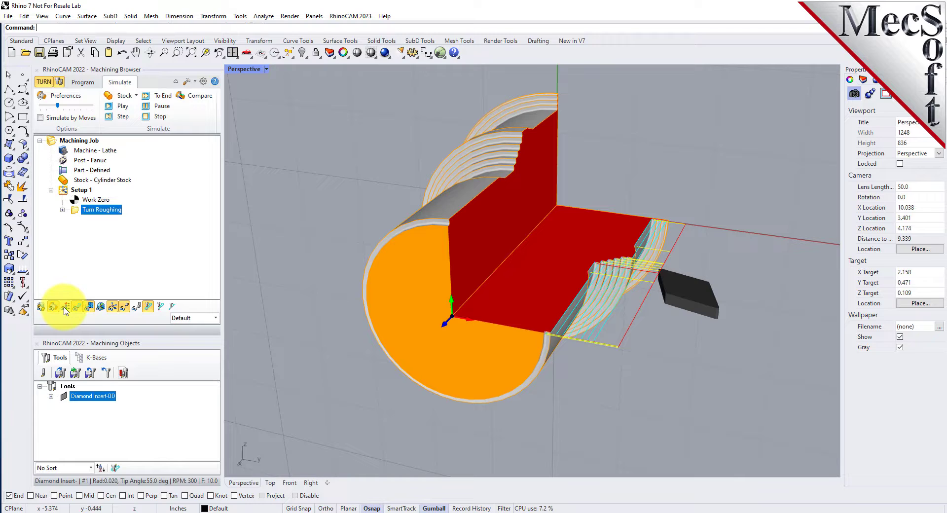
right_drag(307, 294, 279, 301)
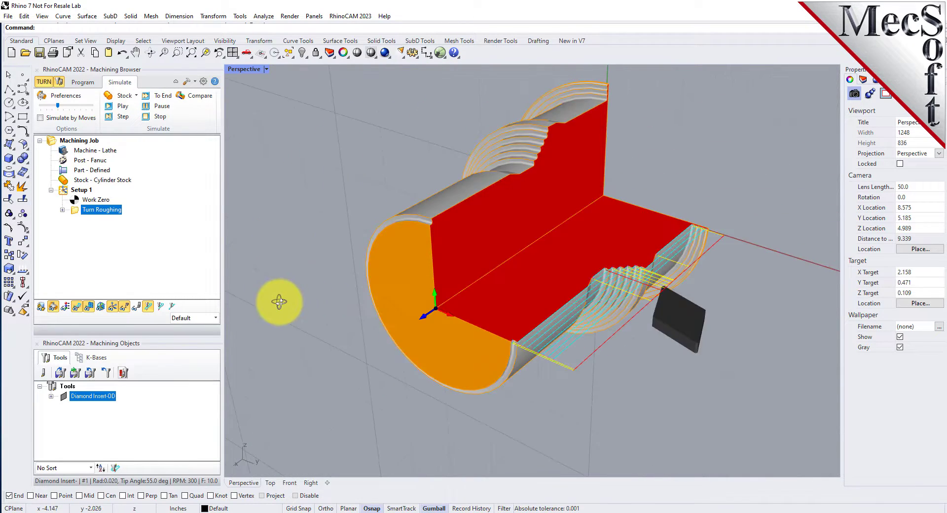
click(67, 308)
shift+right_drag(479, 342, 517, 282)
scroll(517, 283, up, 2)
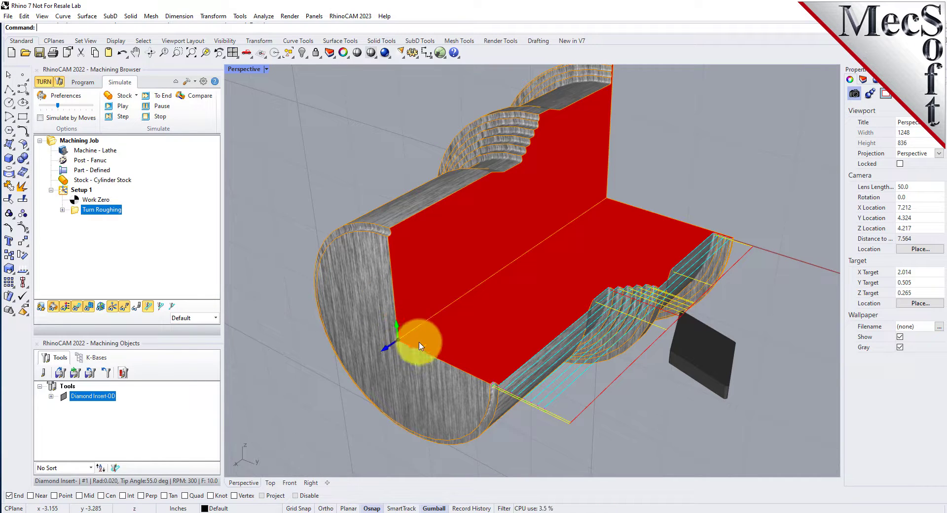
- Create a Turn Finishing operation with the Diamond Insert-OD tool and set its cut transfer to Clearance Plane
click(85, 81)
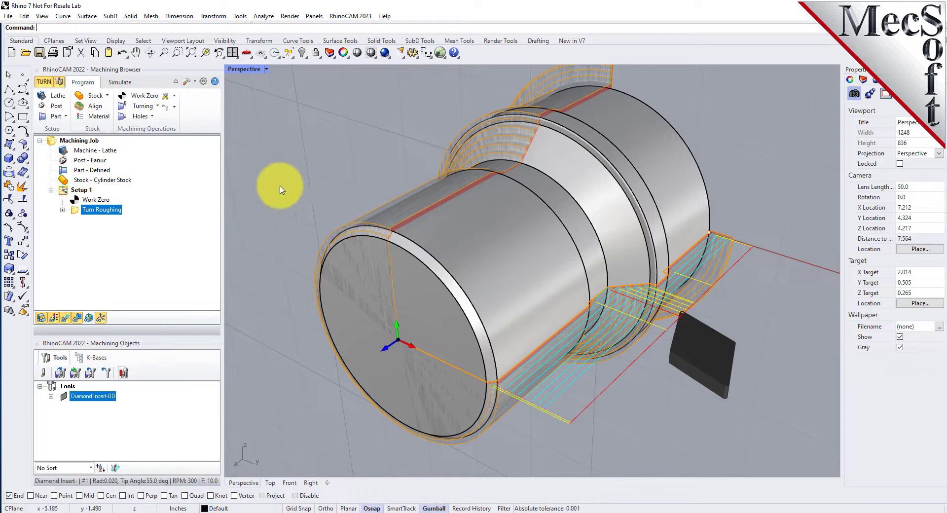
click(148, 105)
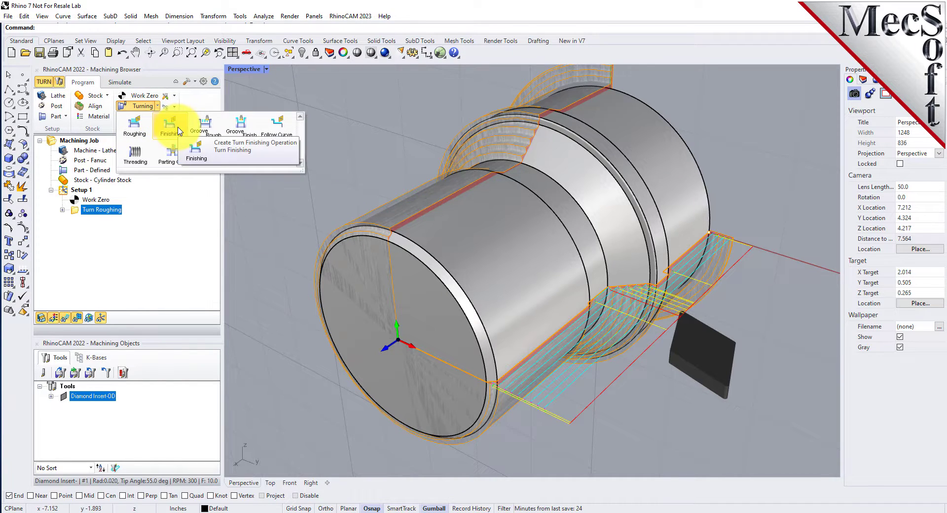
click(177, 131)
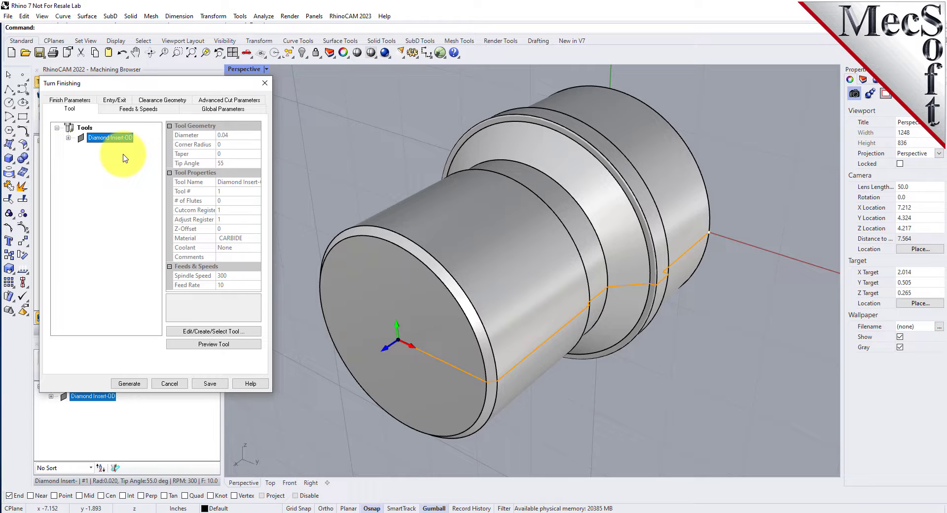
click(137, 108)
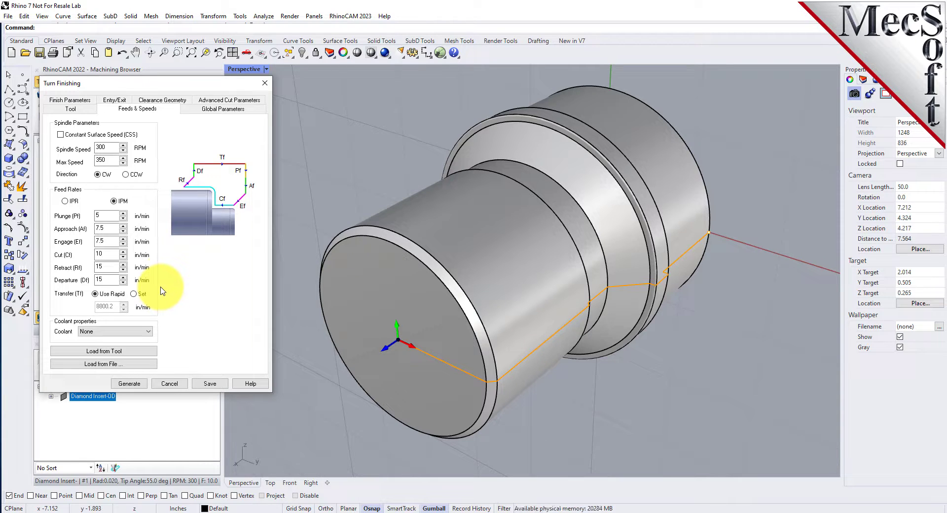
click(164, 101)
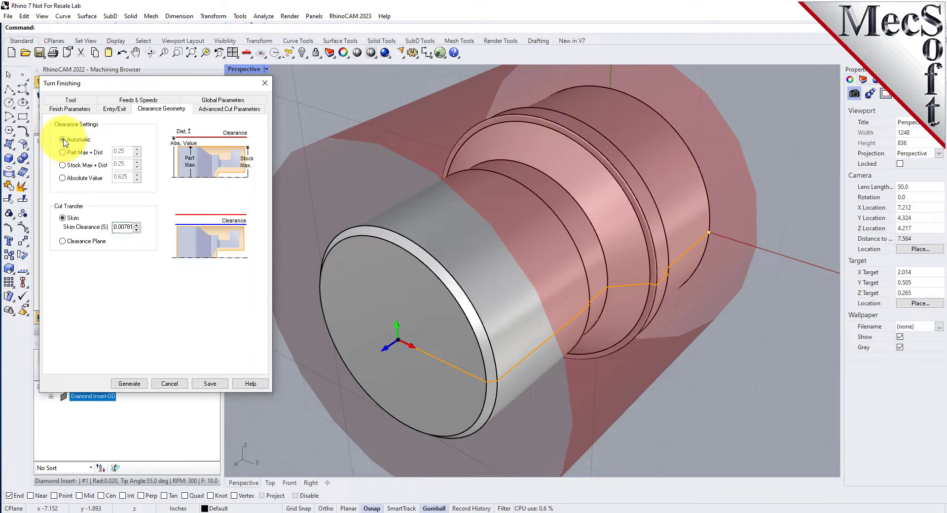
click(62, 242)
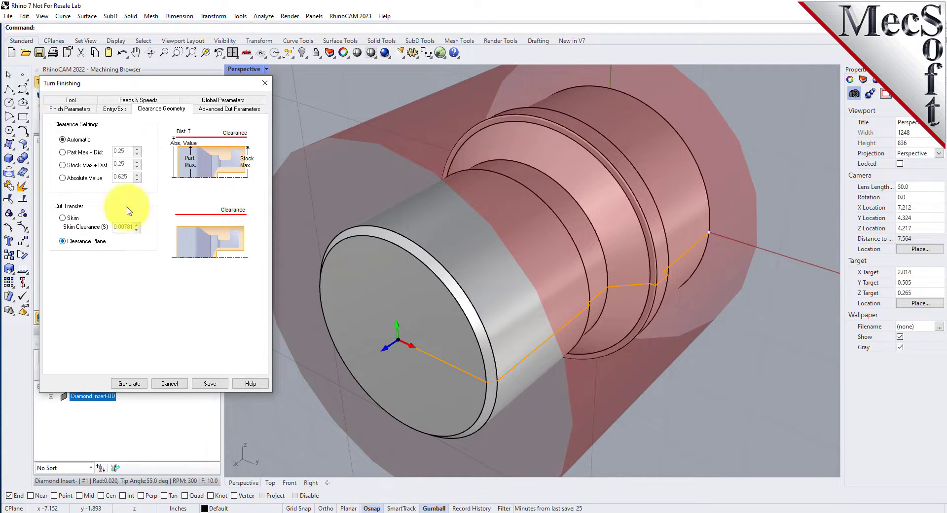
- Use the Outer Diameter approach type for the finishing operation and check its stock allowance of 0
click(223, 100)
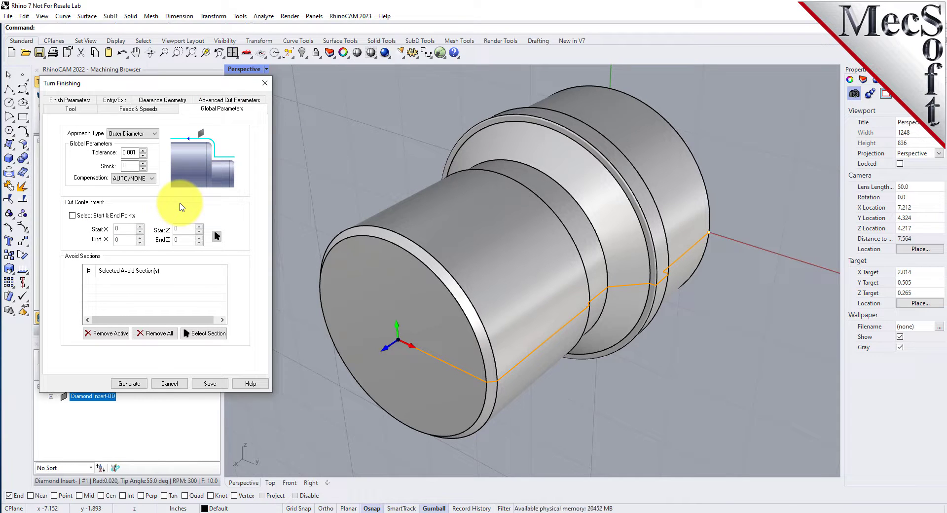
click(138, 133)
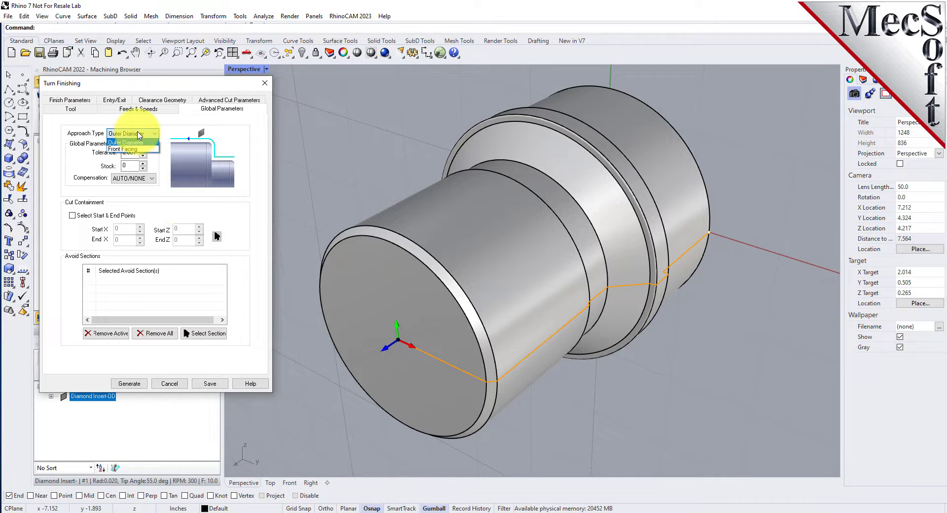
click(140, 142)
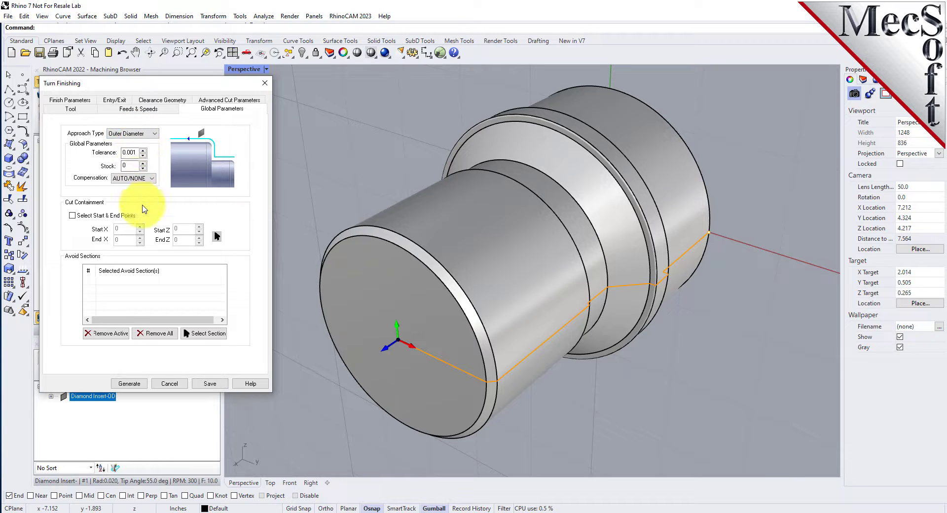
double_click(133, 165)
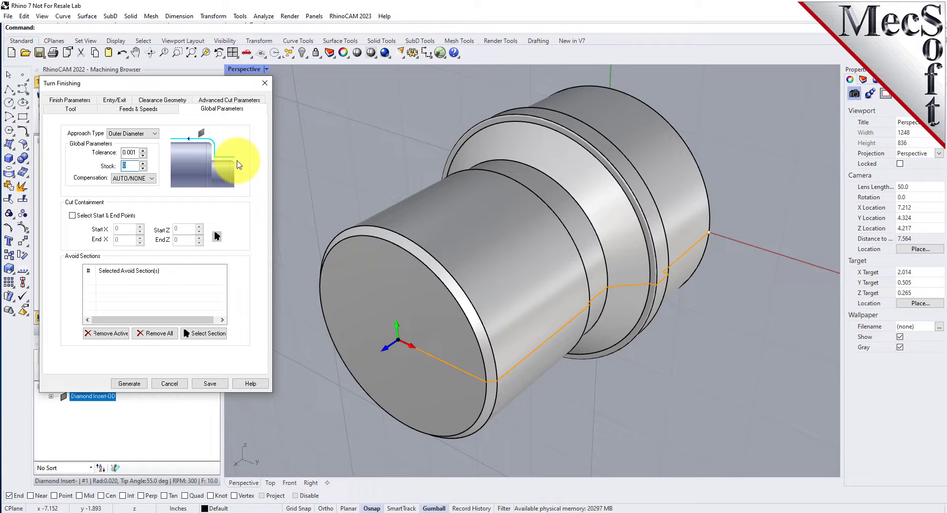
- Contain the finishing cut between start and end points, picking the chamfer's endpoint on the front face and the outer profile's back endpoint
click(73, 215)
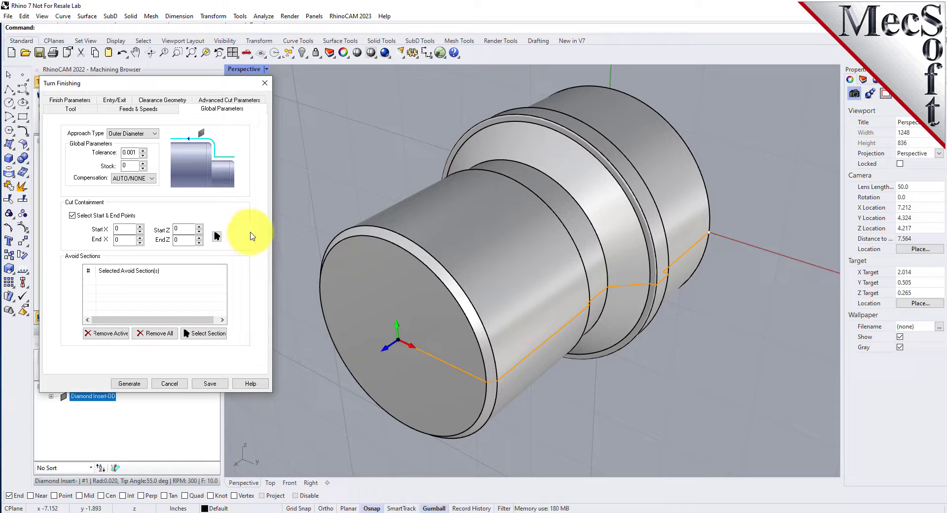
click(217, 238)
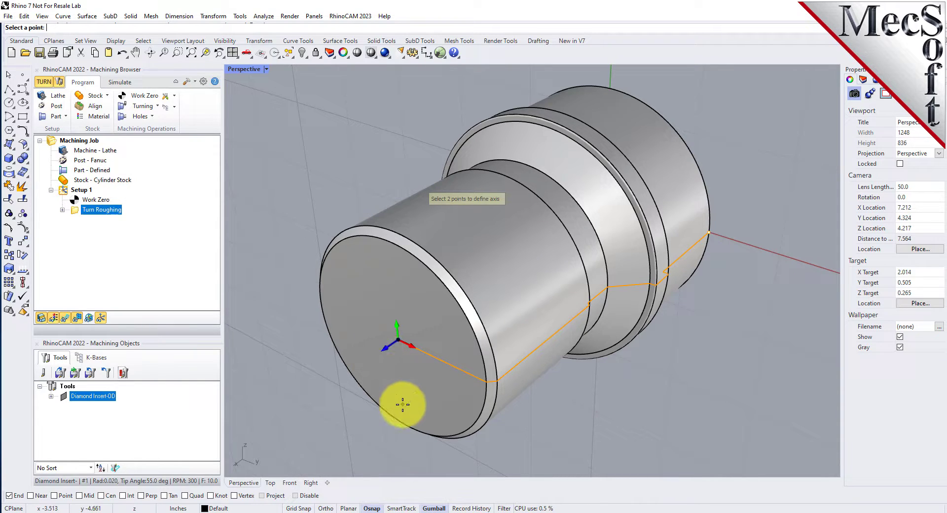
click(250, 53)
click(276, 87)
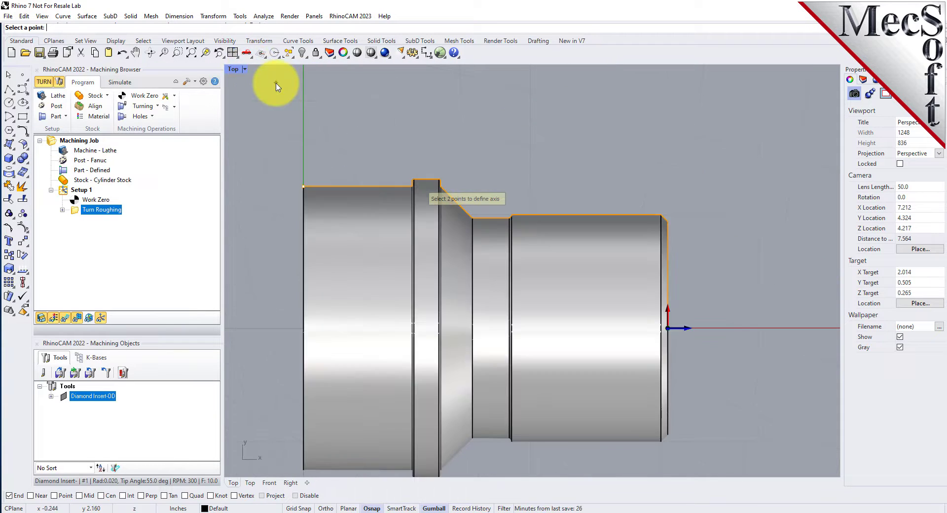
click(9, 496)
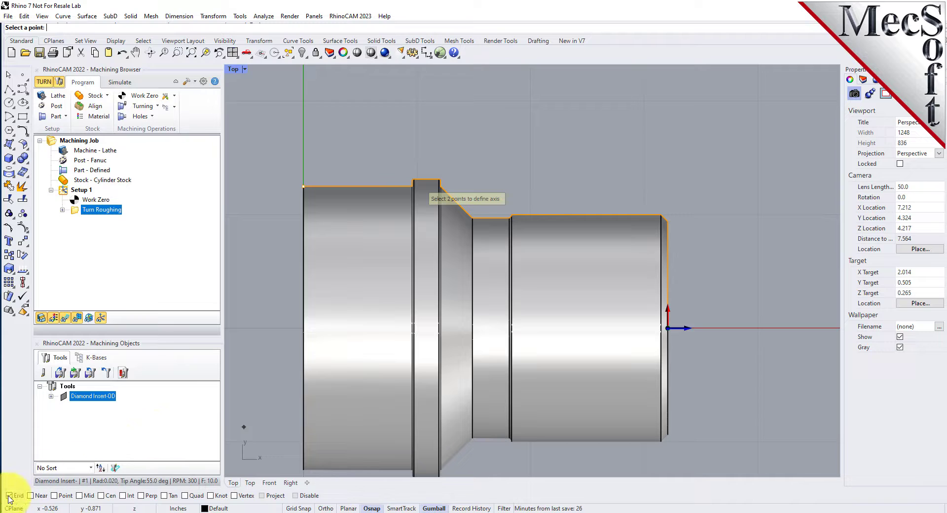
click(665, 224)
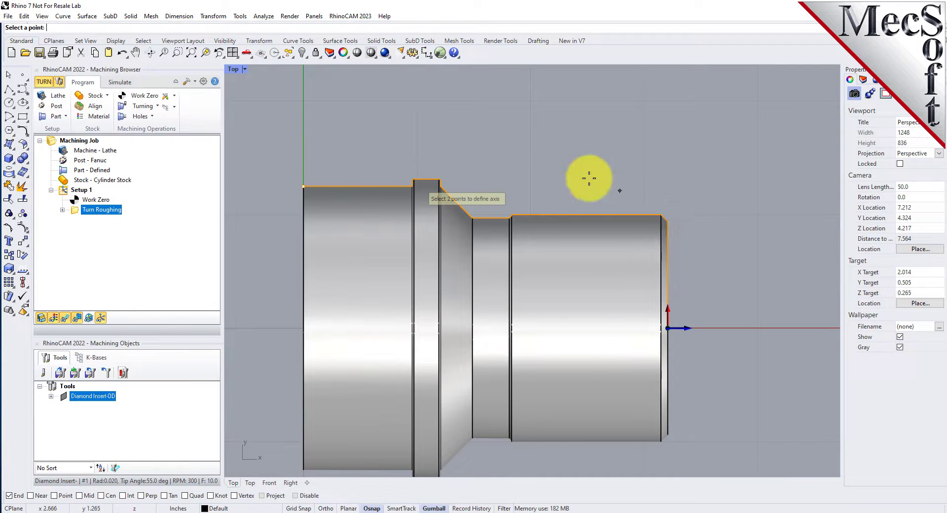
click(301, 186)
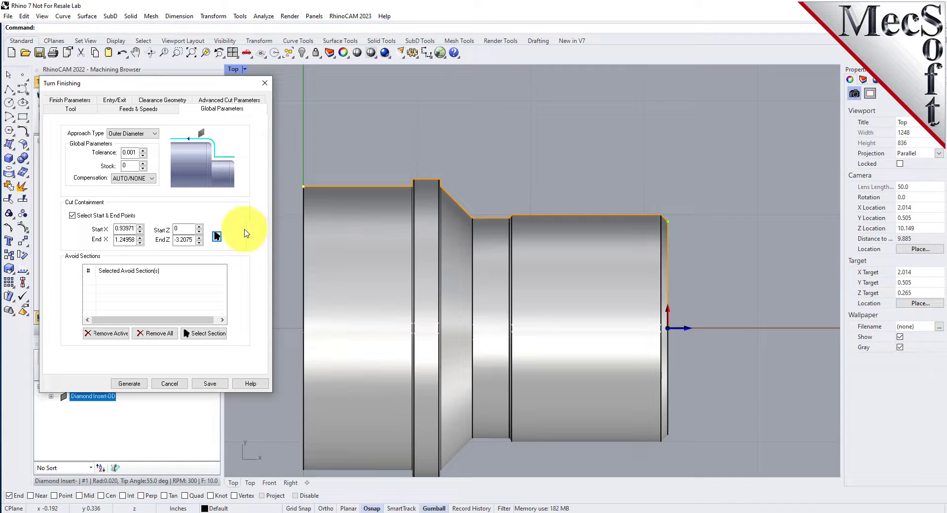
- Generate the Turn Finishing toolpath and display it on the part in a perspective view
click(130, 384)
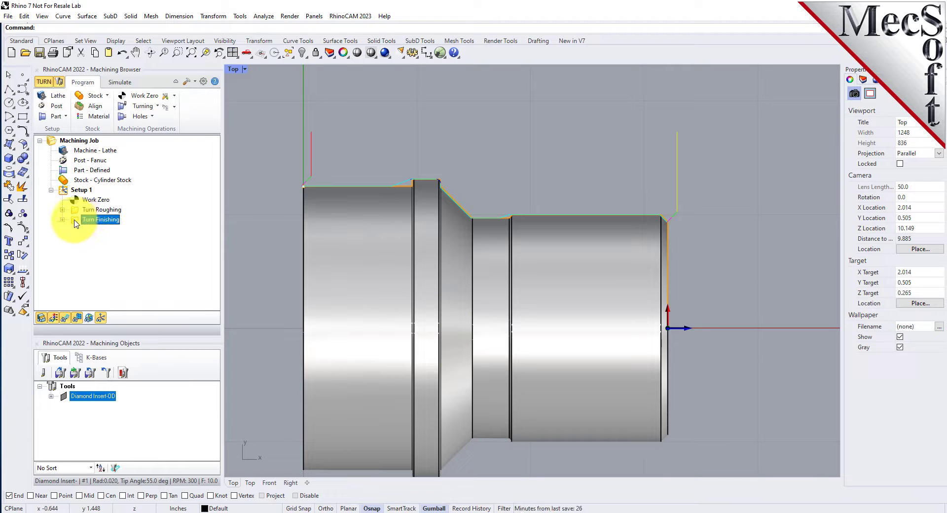
click(247, 53)
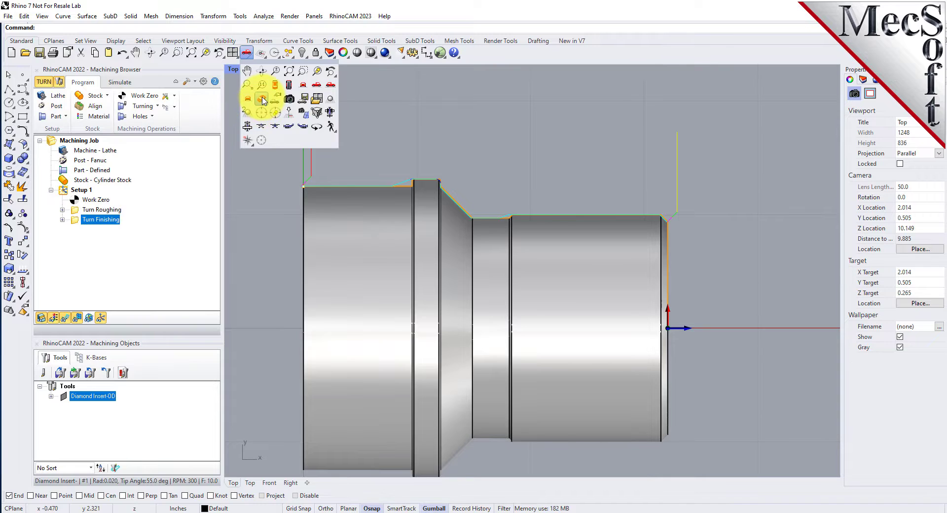
click(252, 102)
right_drag(655, 206, 485, 209)
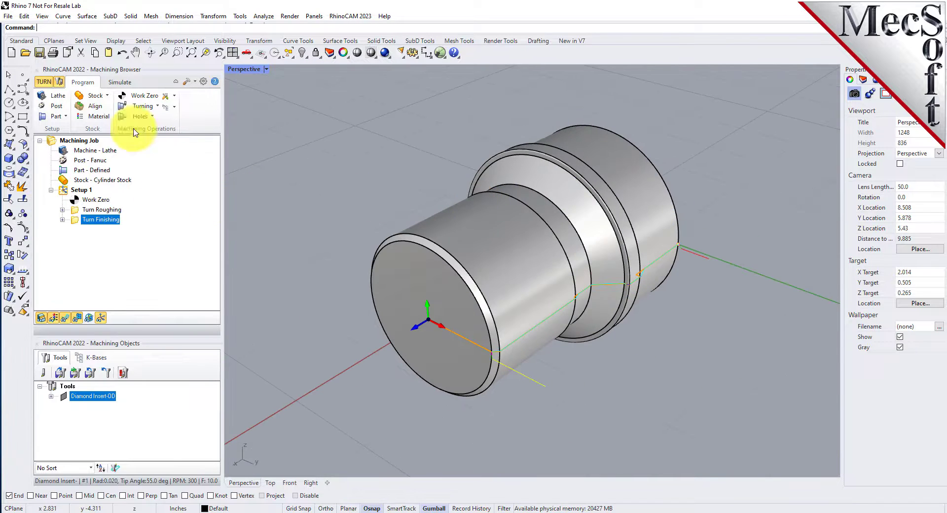
- Simulate the Turn Finishing toolpath at the slowest simulation speed
click(120, 82)
click(124, 108)
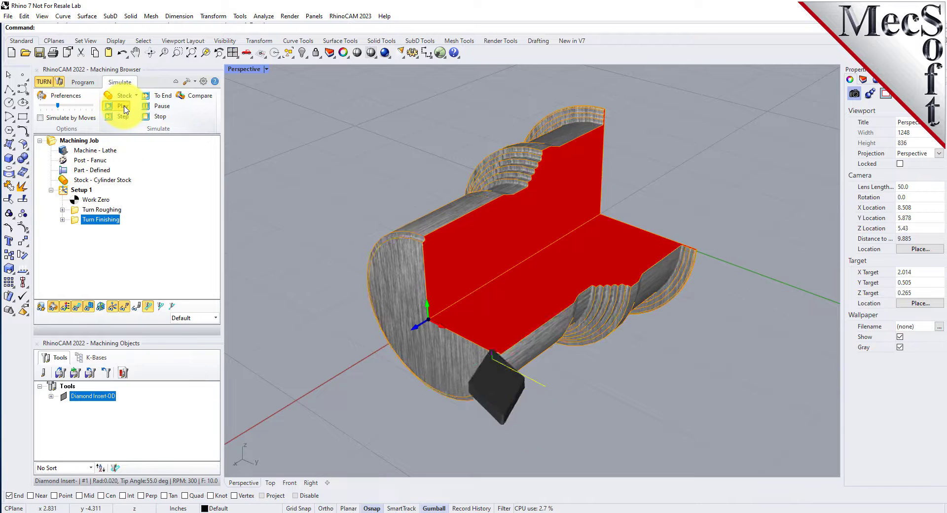
drag(59, 105, 40, 106)
click(123, 106)
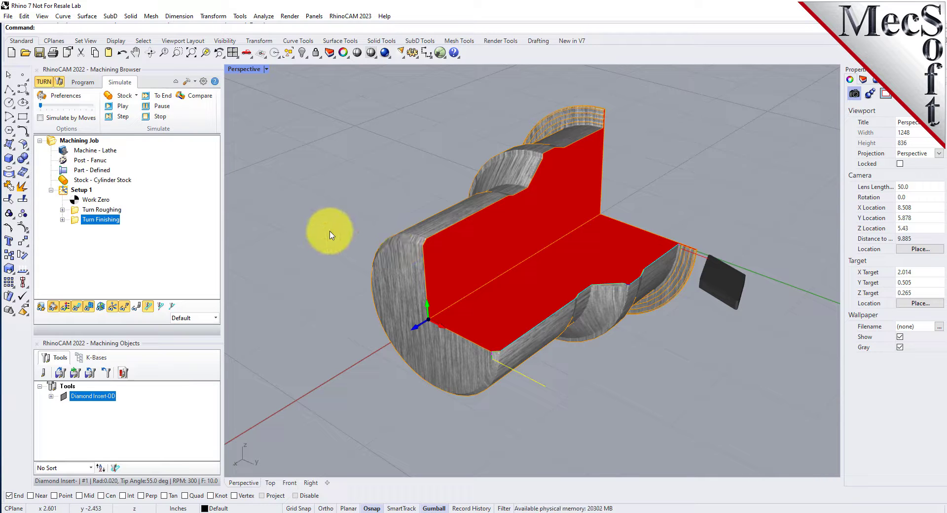
- Post Setup 1 with the Fanuc post-processor as TURNQuickStartTutorial_Setup 1.nc, and close the G-code listing after reviewing it
click(64, 190)
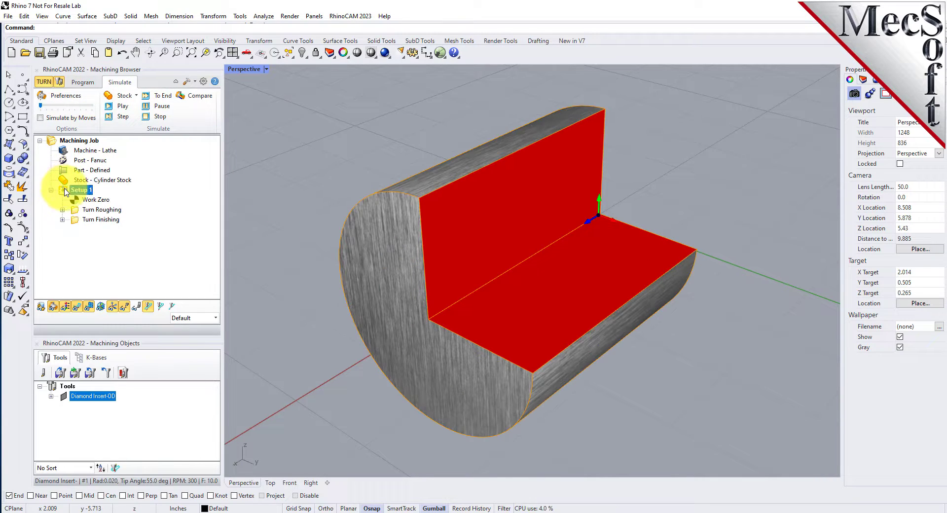
right_click(80, 190)
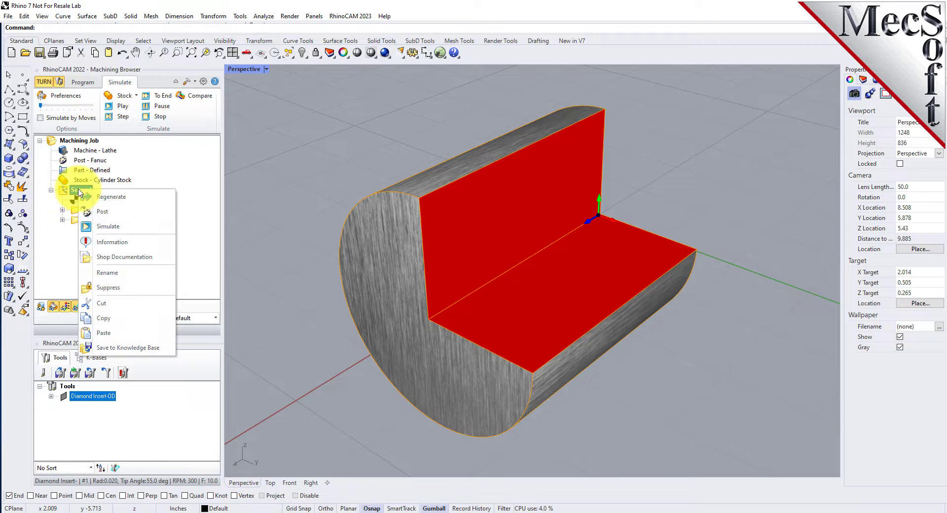
click(110, 212)
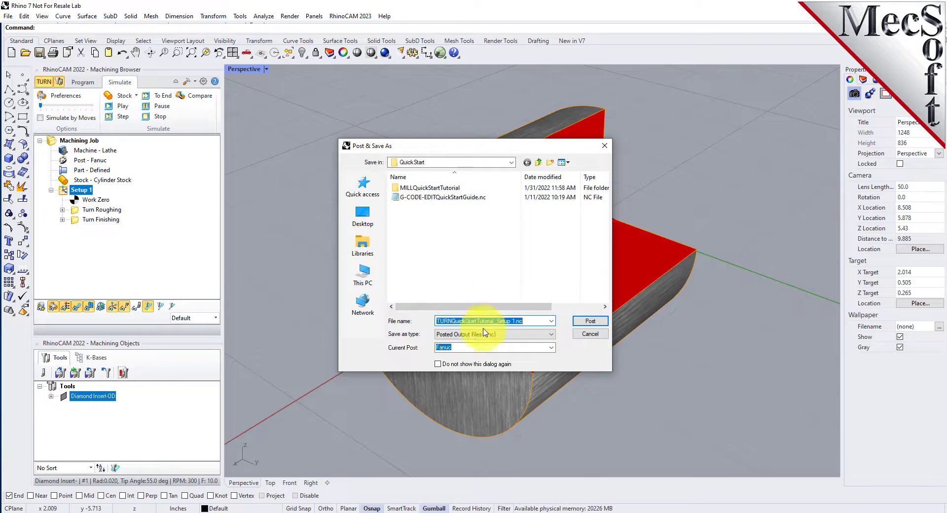
click(536, 321)
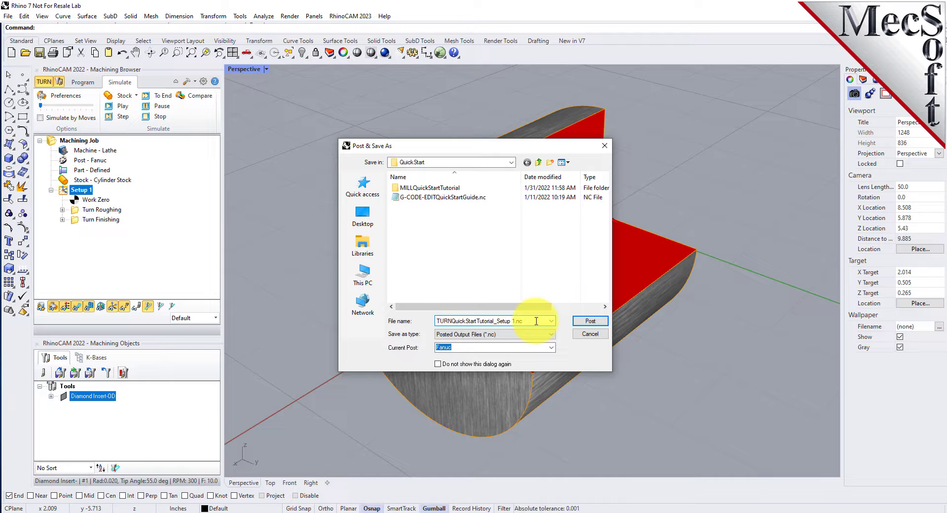
drag(493, 321, 436, 321)
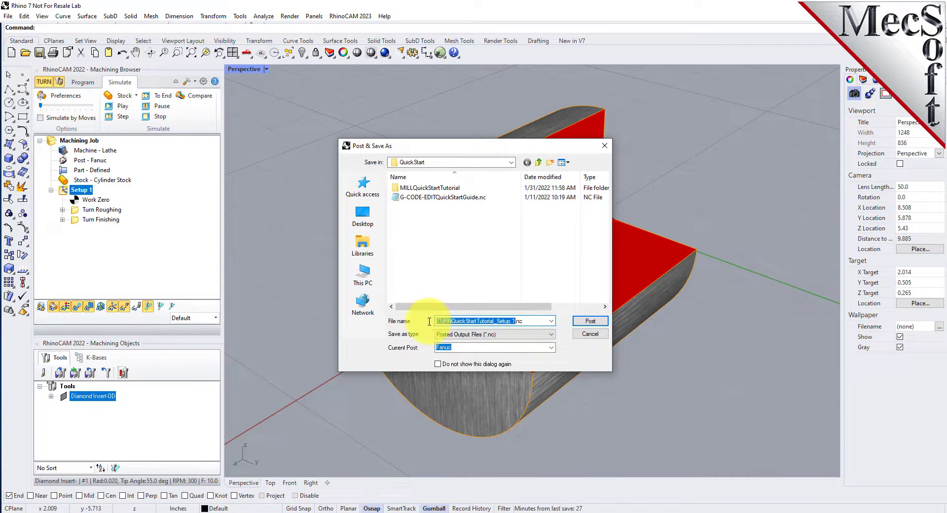
click(531, 321)
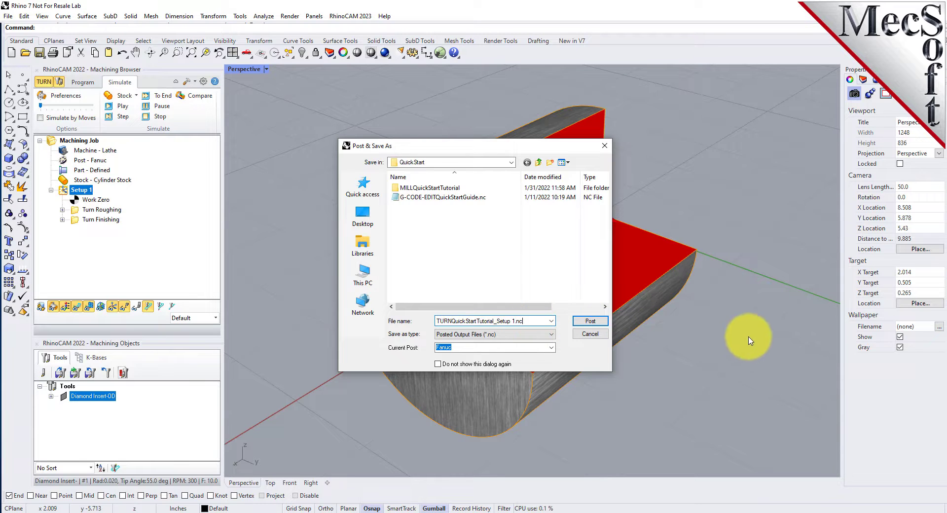
click(591, 321)
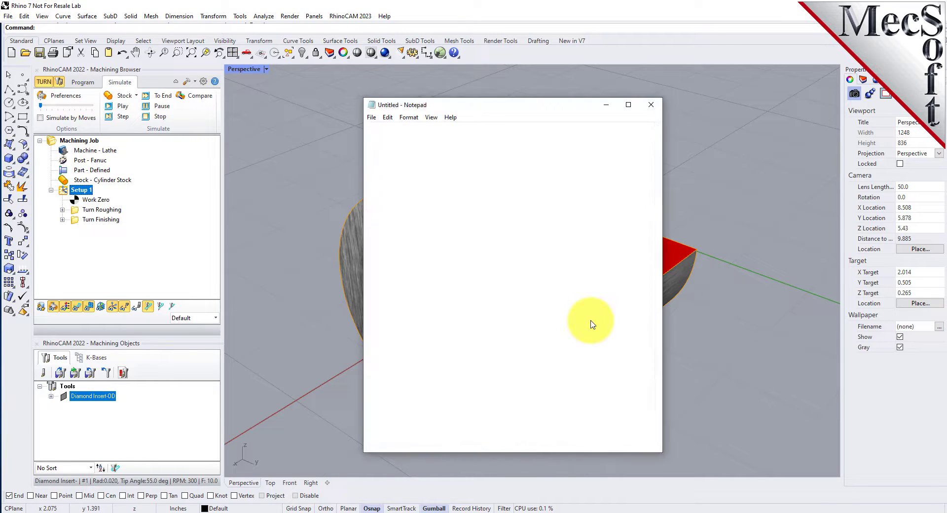
drag(659, 149, 634, 85)
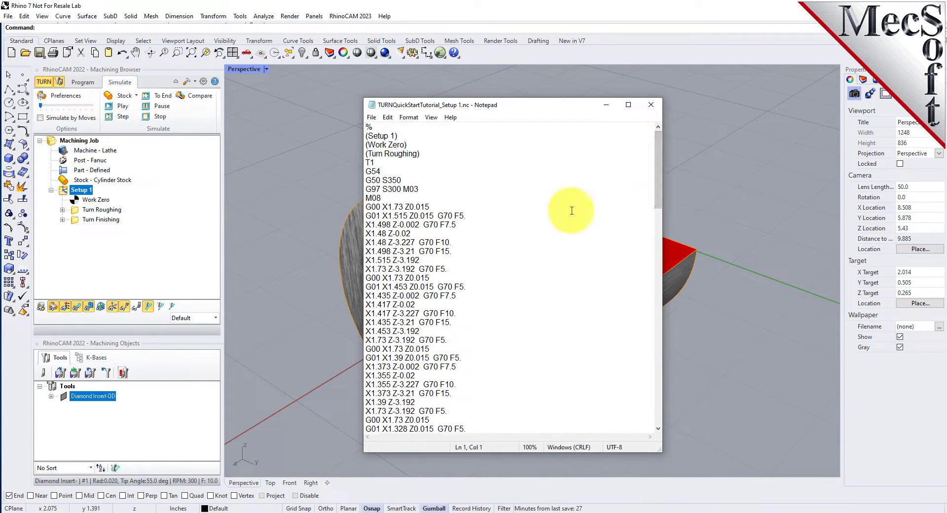
click(650, 104)
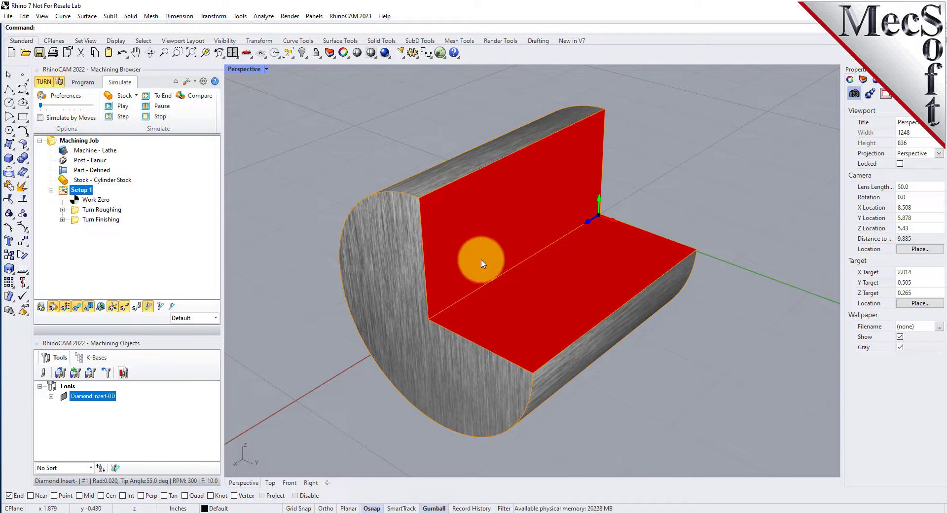
- Review the machining operations information for Setup 1, including feeds, speeds and machining times, and close it
click(84, 82)
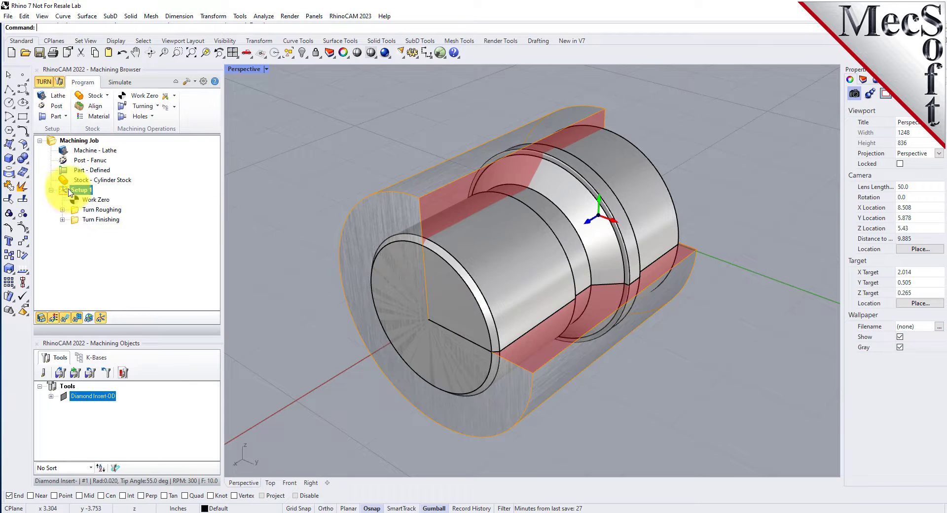
right_click(89, 191)
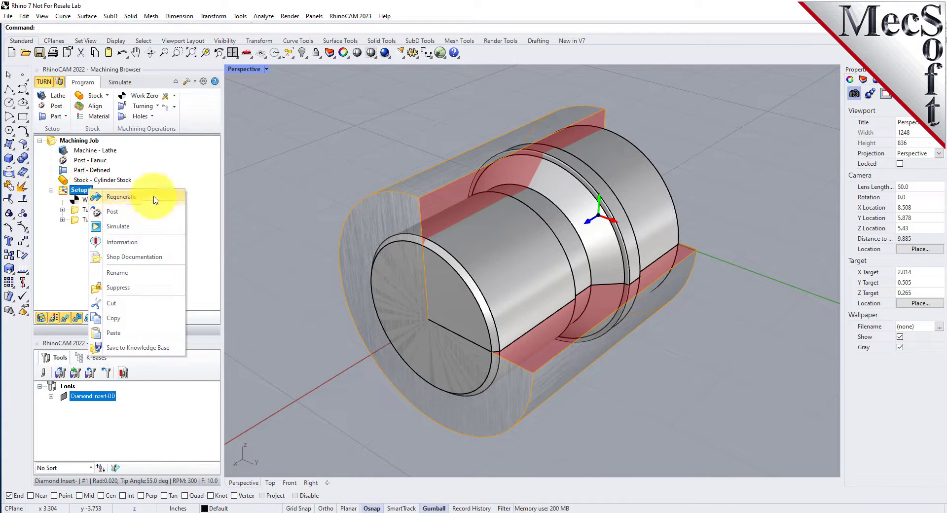
click(160, 246)
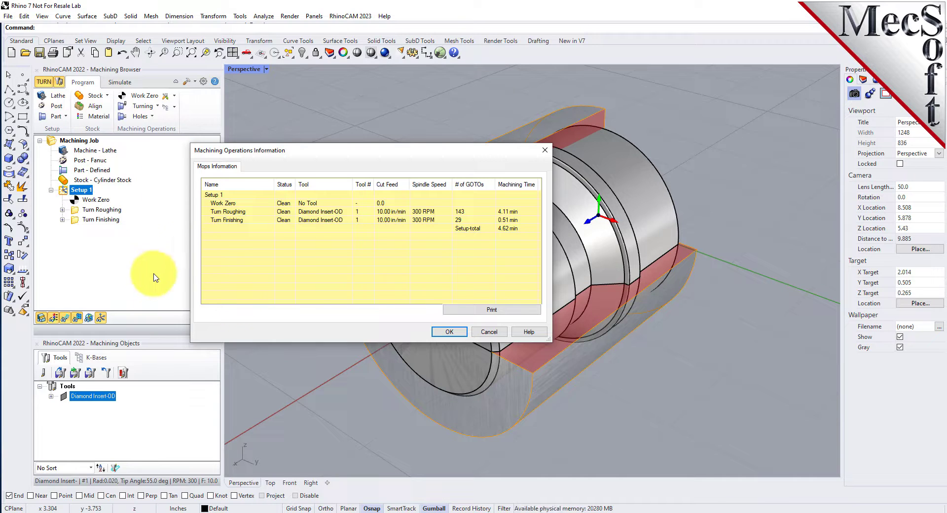
click(449, 332)
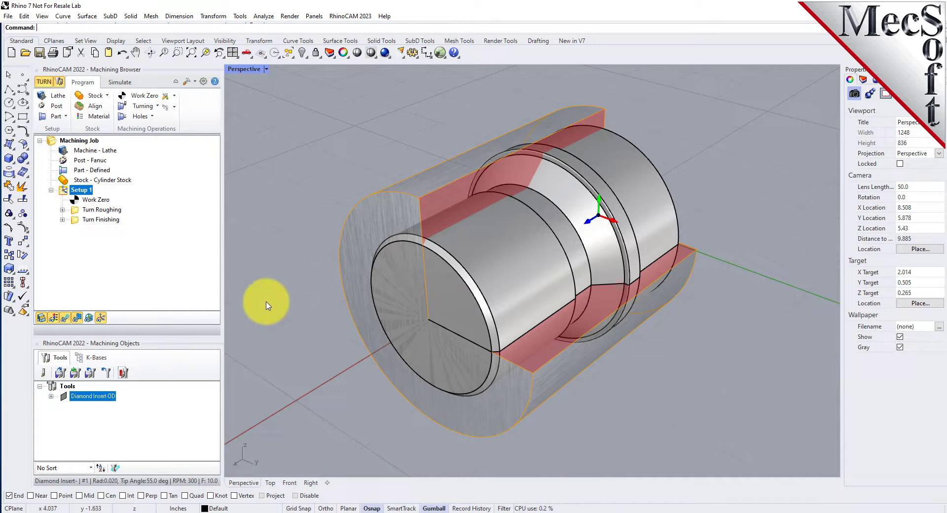
- Create shop documentation for Setup 1 with the Template1 output template, saved as TURNQuickStartTutorial.htm
right_click(84, 192)
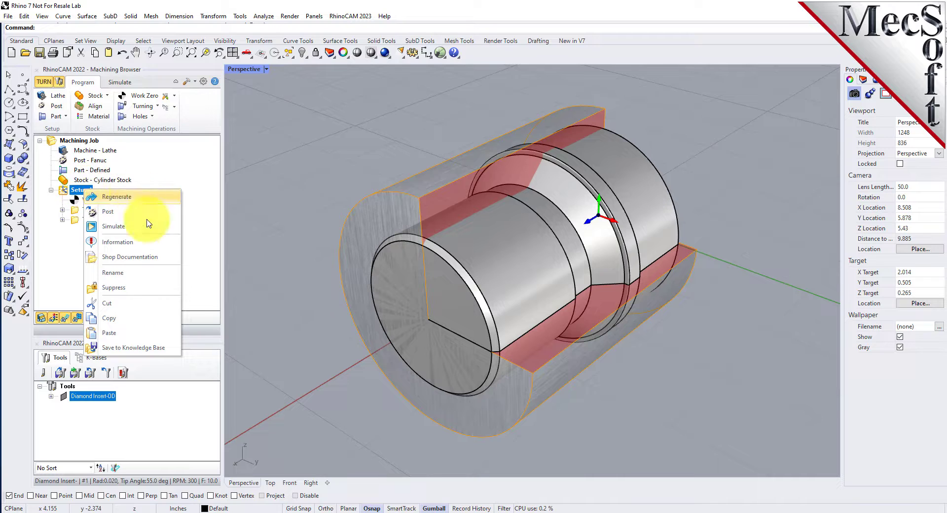
click(164, 257)
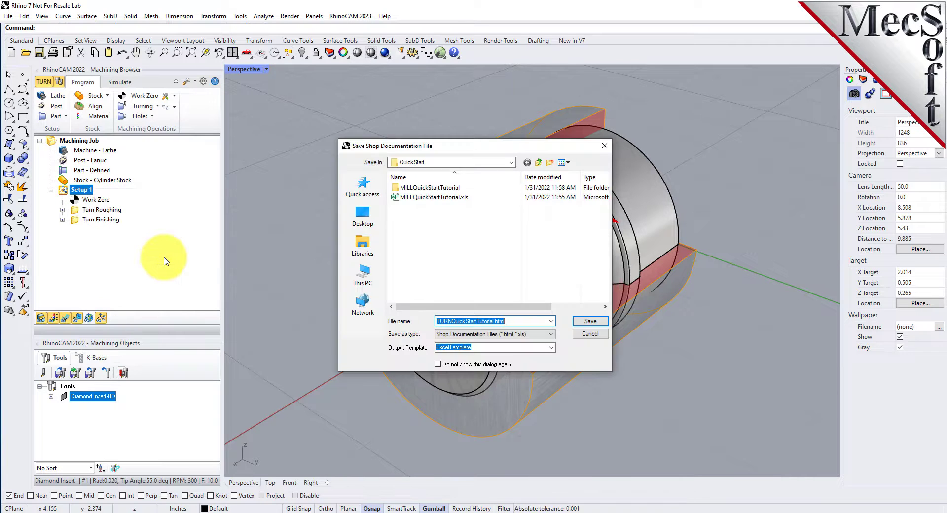
click(551, 347)
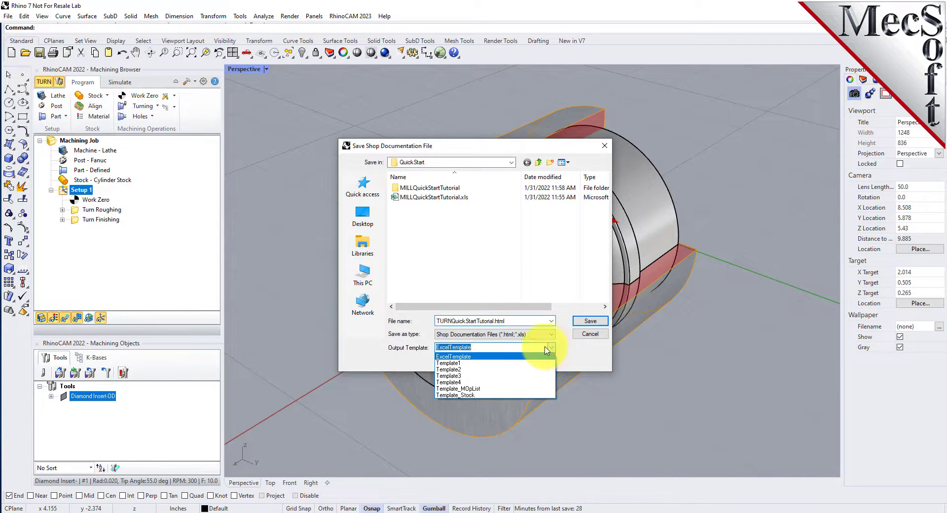
click(463, 363)
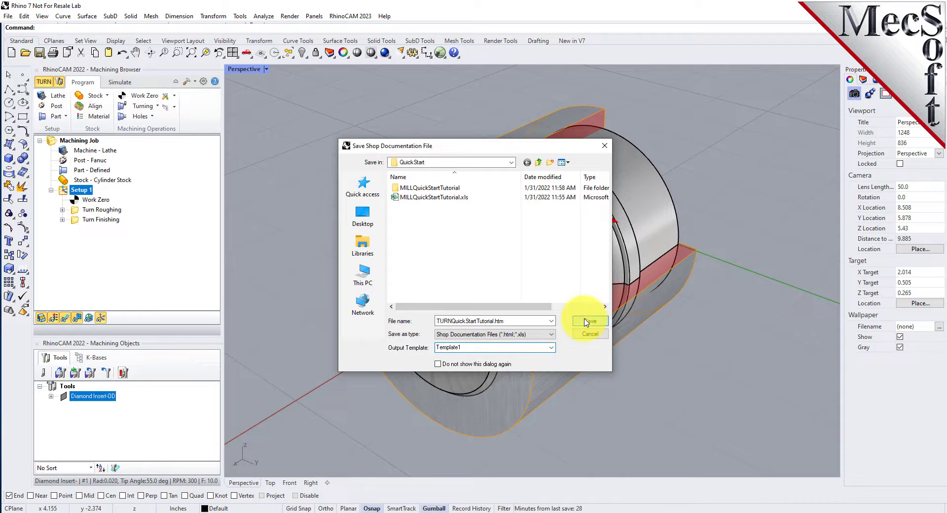
click(588, 321)
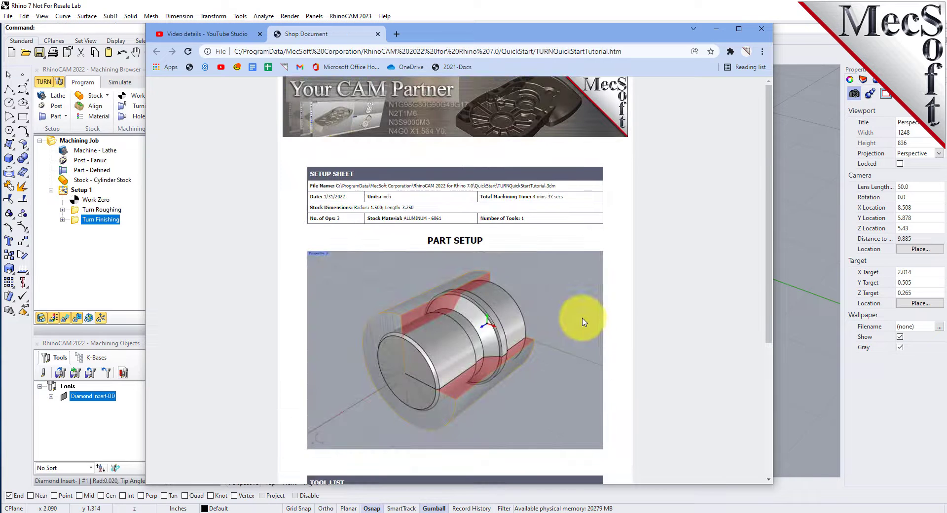
- Examine the shop document's setup sheet, stock dimensions, tool list and machine operations list
scroll(571, 189, down, 5)
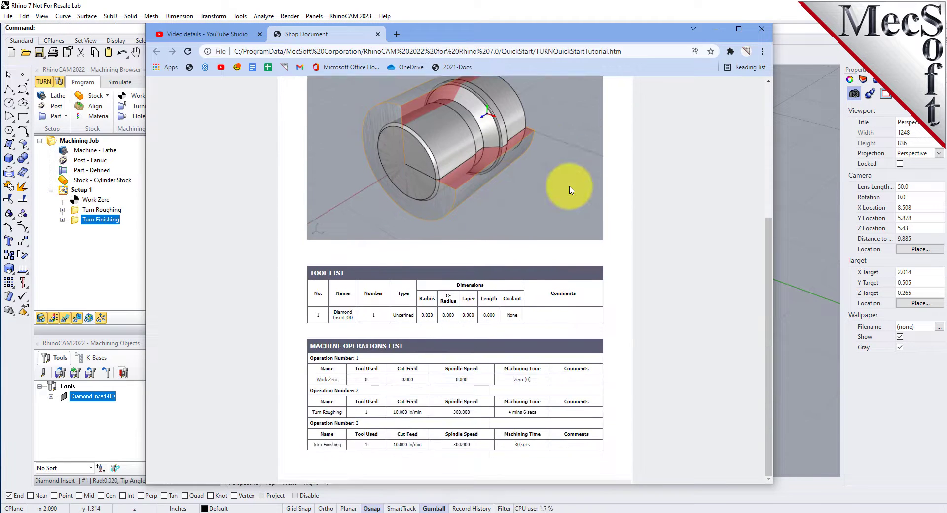
scroll(562, 203, up, 5)
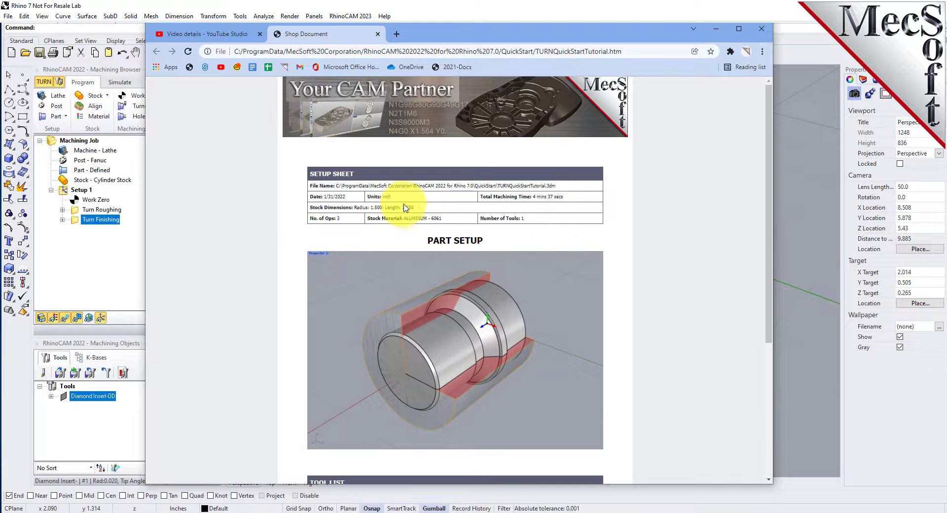
drag(428, 208, 314, 208)
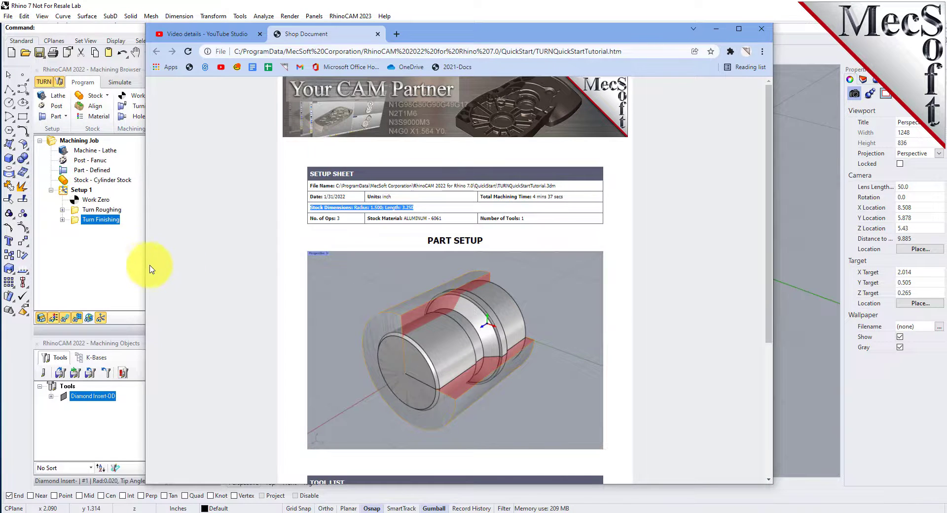
drag(144, 264, 293, 265)
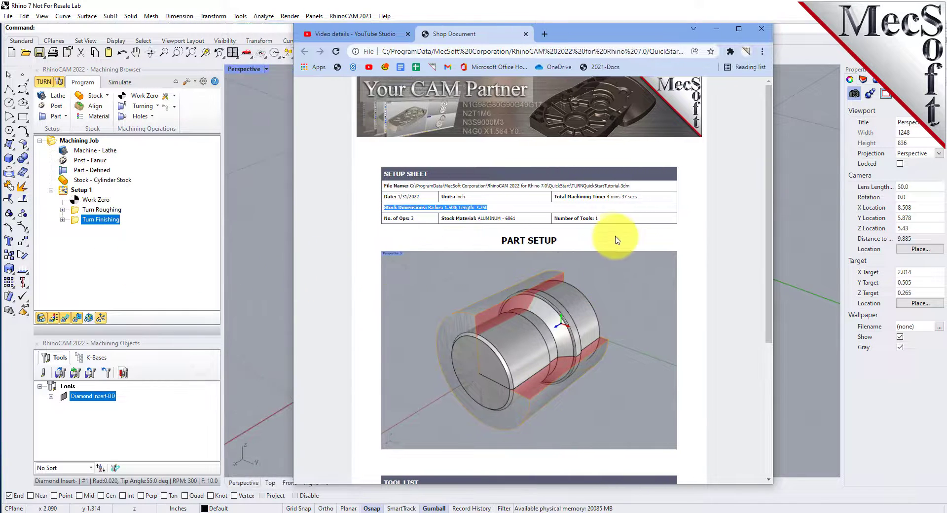
scroll(616, 239, down, 4)
drag(419, 273, 385, 277)
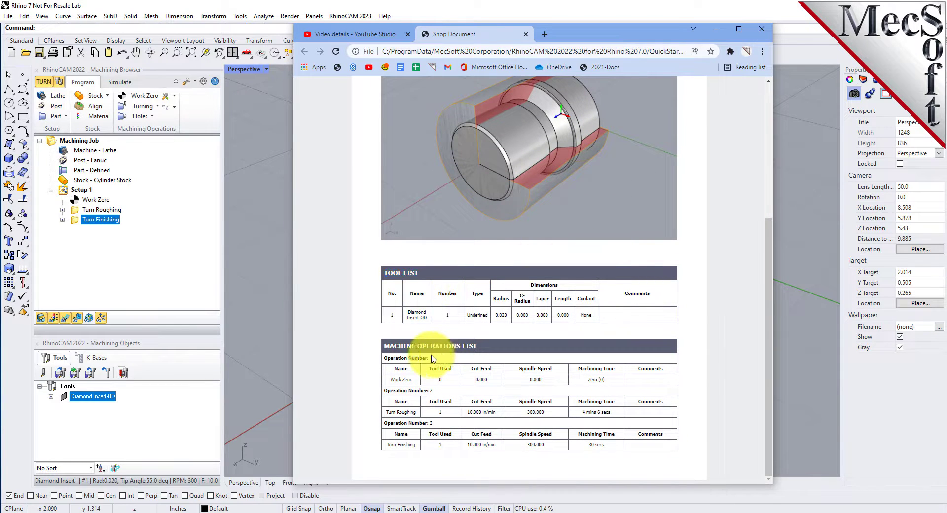
drag(434, 390, 427, 390)
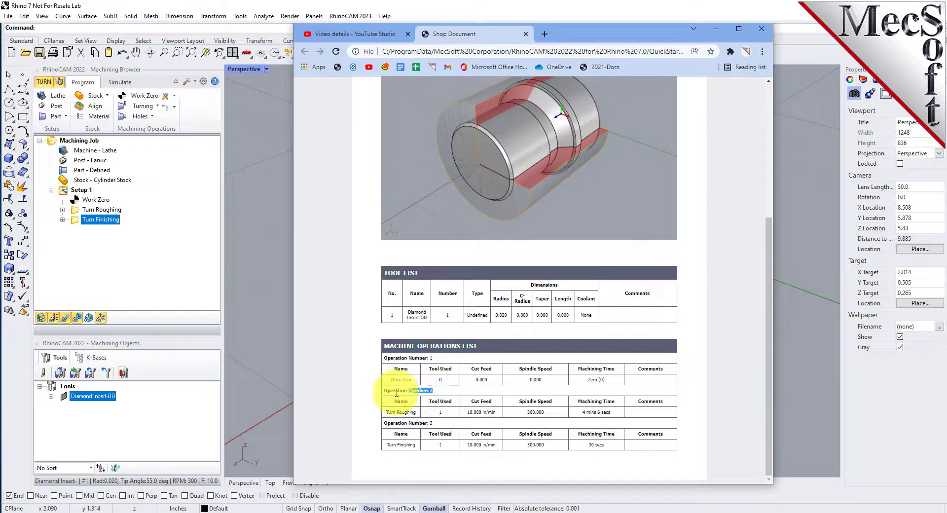